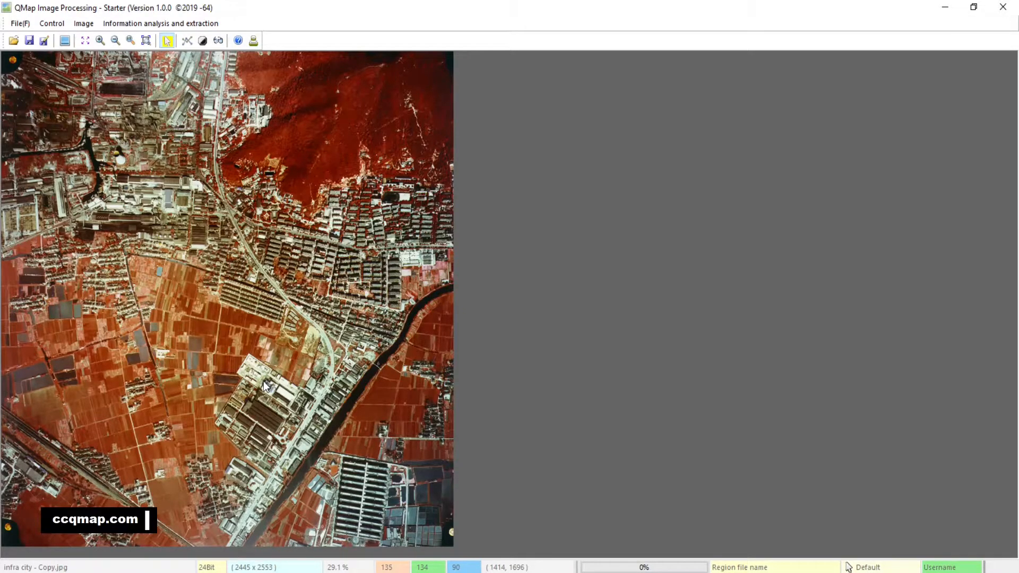
# Start Linear analysis and extraction on the image at 100% scale and place seven sample points on the red hillside.
pyautogui.click(146, 40)
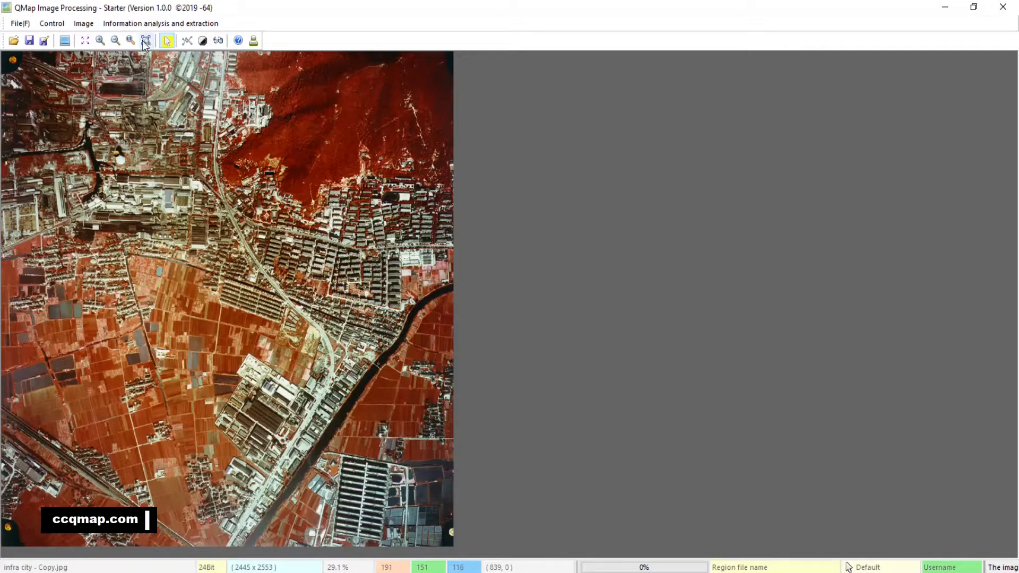
pyautogui.click(130, 40)
pyautogui.moveTo(860, 224); pyautogui.dragTo(619, 330)
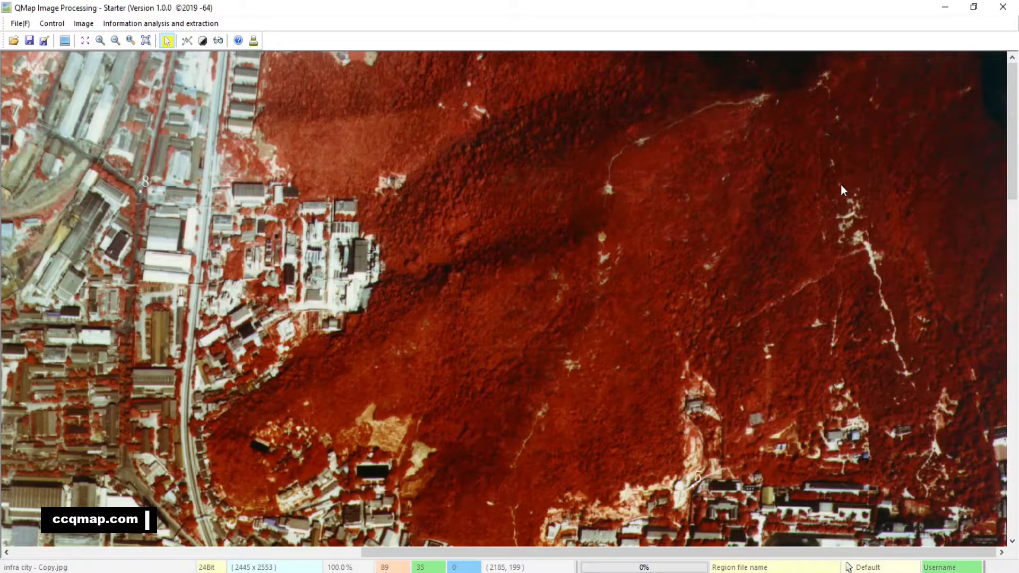
pyautogui.click(187, 42)
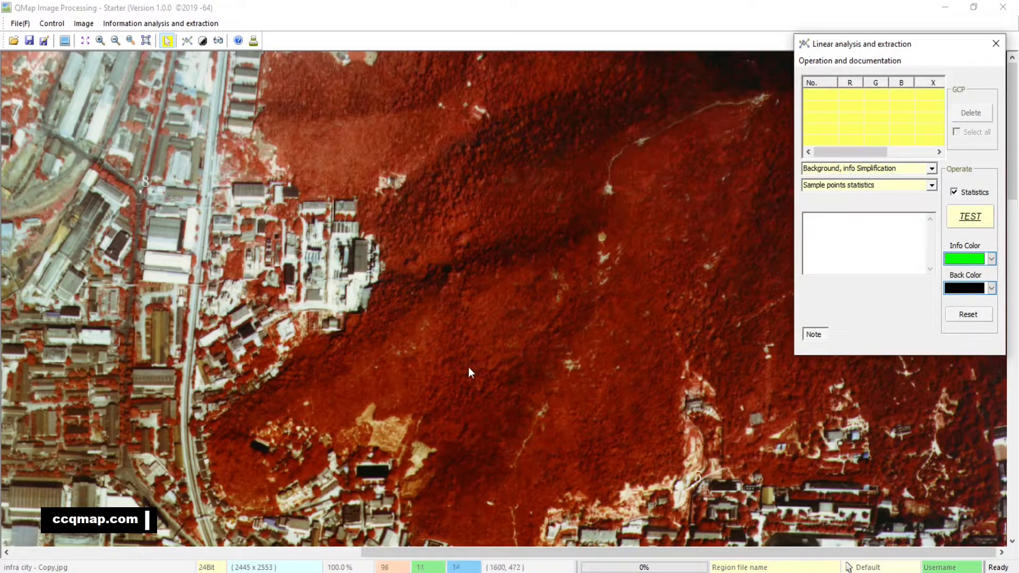
pyautogui.click(455, 379)
pyautogui.click(455, 346)
pyautogui.click(458, 315)
pyautogui.click(536, 291)
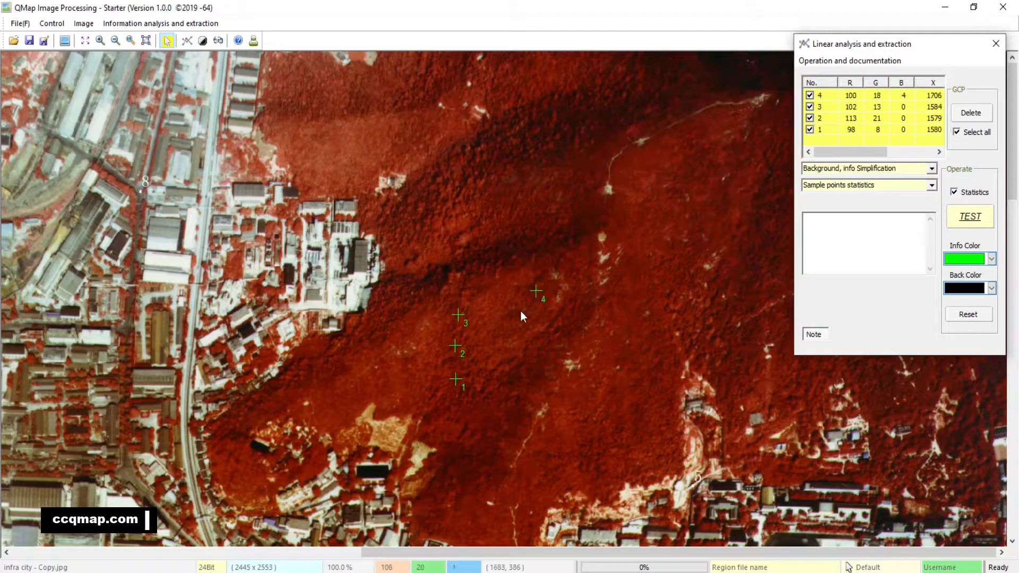
pyautogui.click(512, 315)
pyautogui.click(553, 335)
pyautogui.click(520, 381)
# Add three more sample points in the darker vegetation close to the existing hillside points.
pyautogui.scroll(-1, 489, 419)
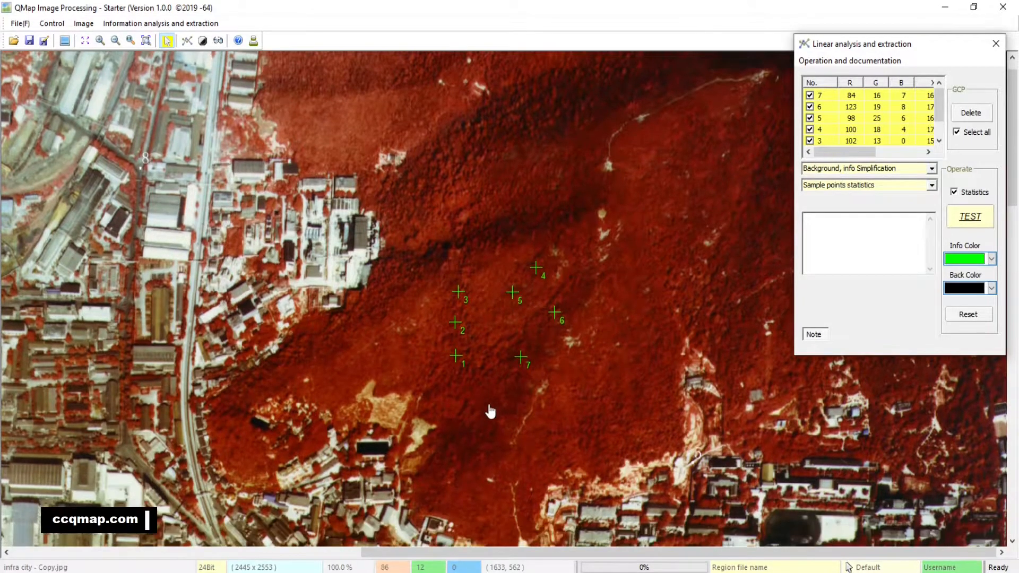
pyautogui.click(102, 42)
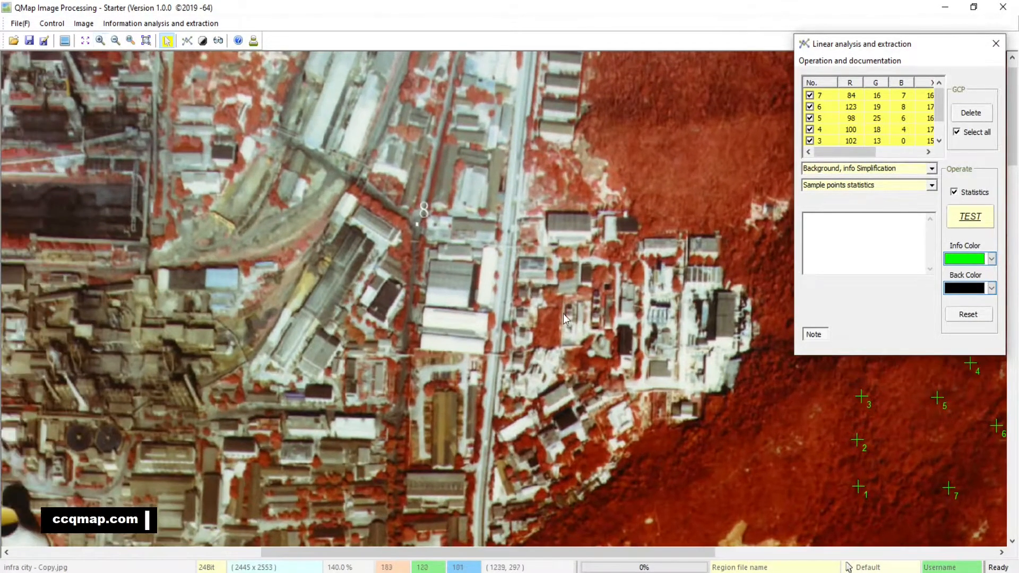
pyautogui.moveTo(635, 387); pyautogui.dragTo(139, 242)
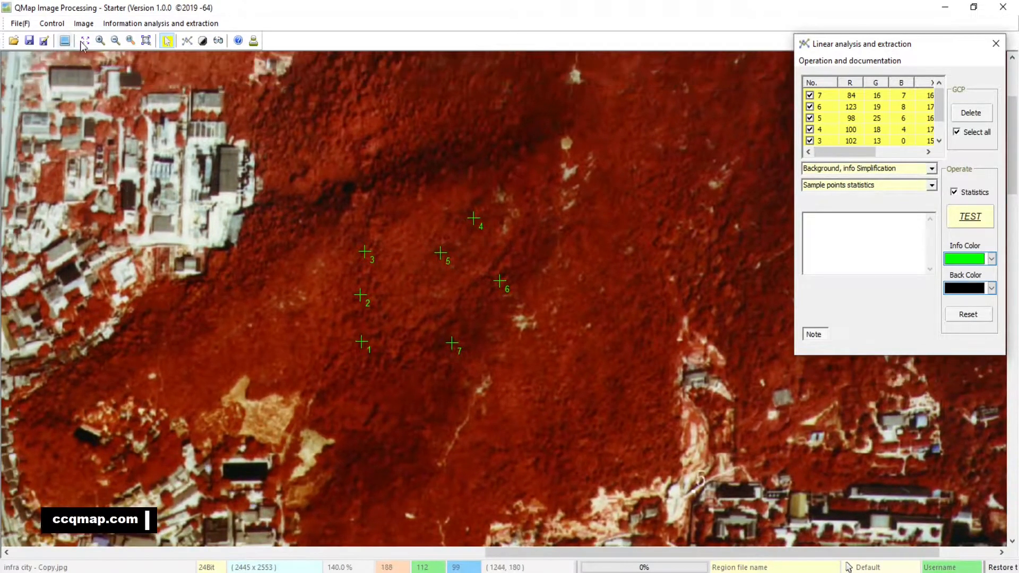
pyautogui.click(100, 41)
pyautogui.moveTo(218, 297); pyautogui.dragTo(264, 317)
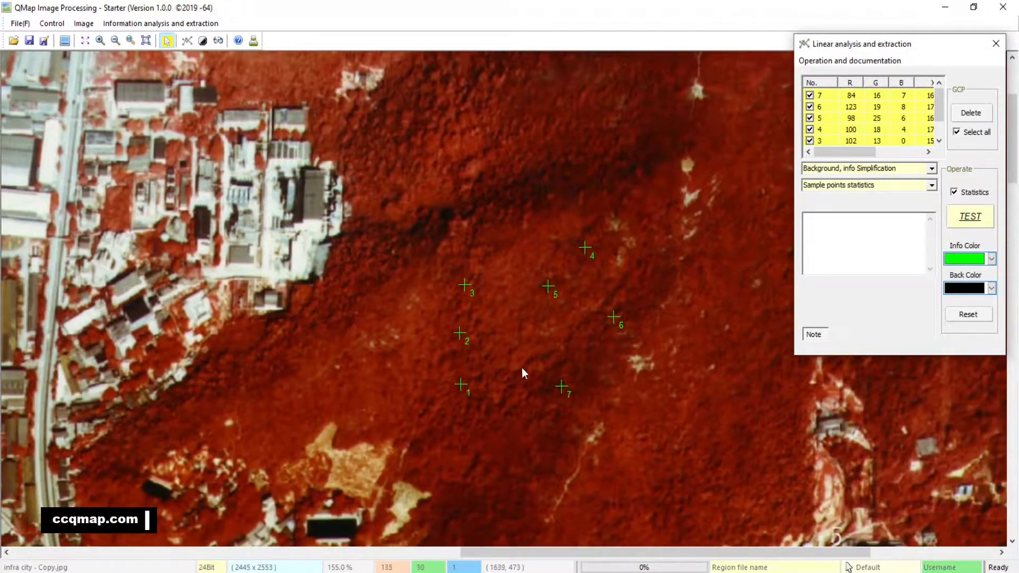
pyautogui.click(546, 357)
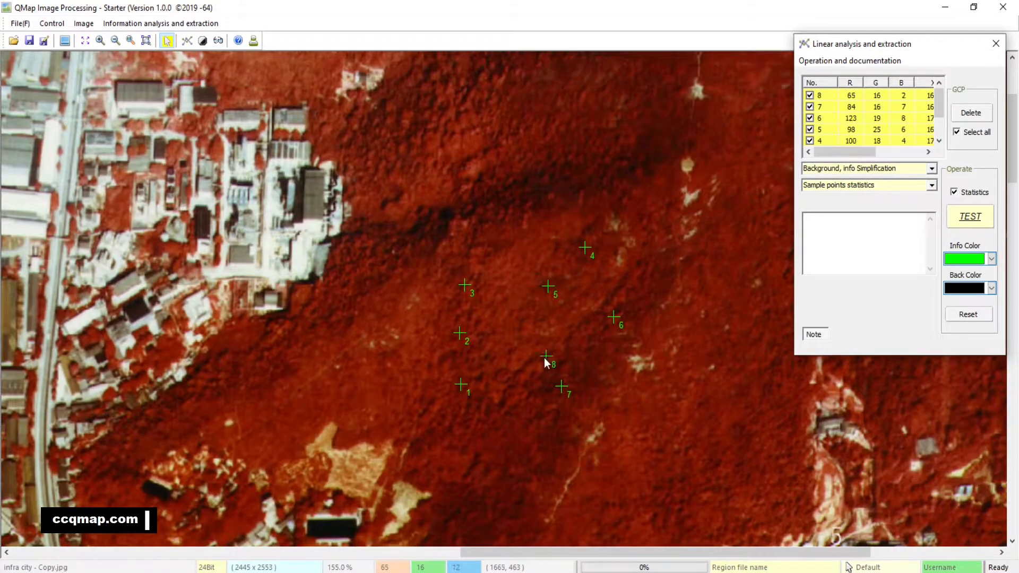
pyautogui.click(512, 425)
pyautogui.click(508, 391)
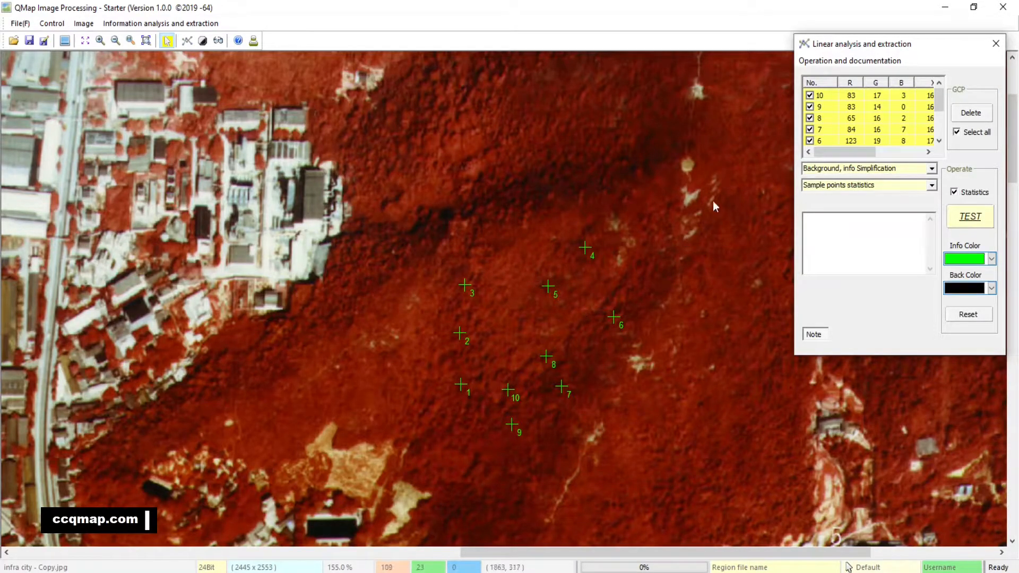
# Run the extraction test with statistics on the hillside at 100% scale using all ten sample points, and dismiss the report.
pyautogui.click(130, 43)
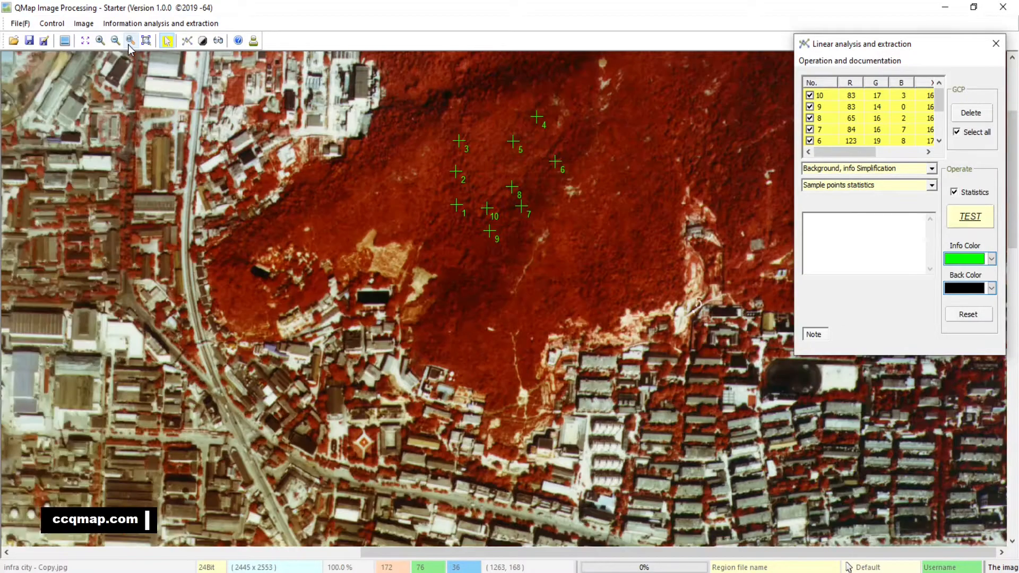
pyautogui.scroll(3, 568, 255)
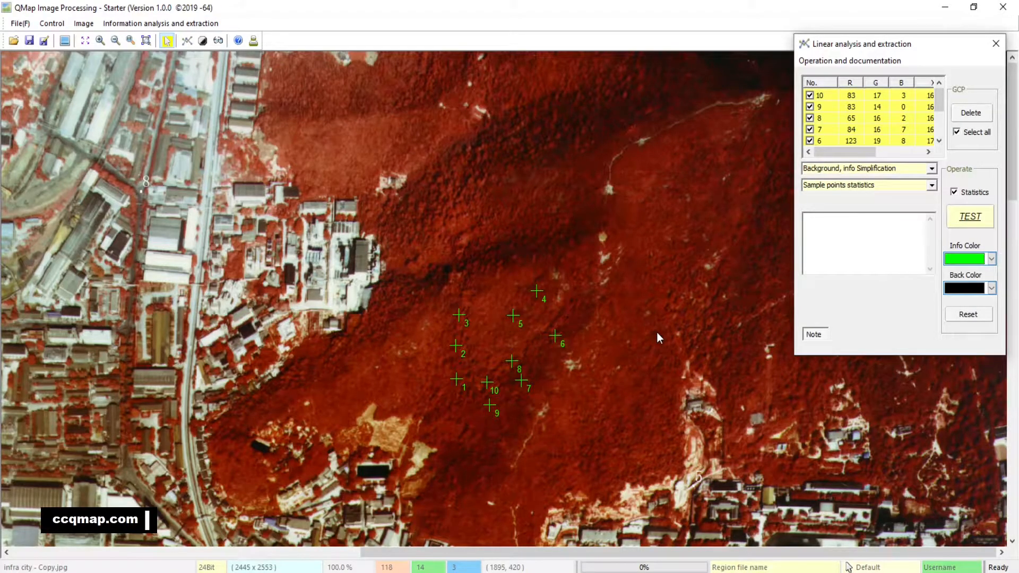
pyautogui.moveTo(912, 45)
pyautogui.mouseDown()
pyautogui.moveTo(672, 73)
pyautogui.moveTo(205, 92)
pyautogui.mouseUp()
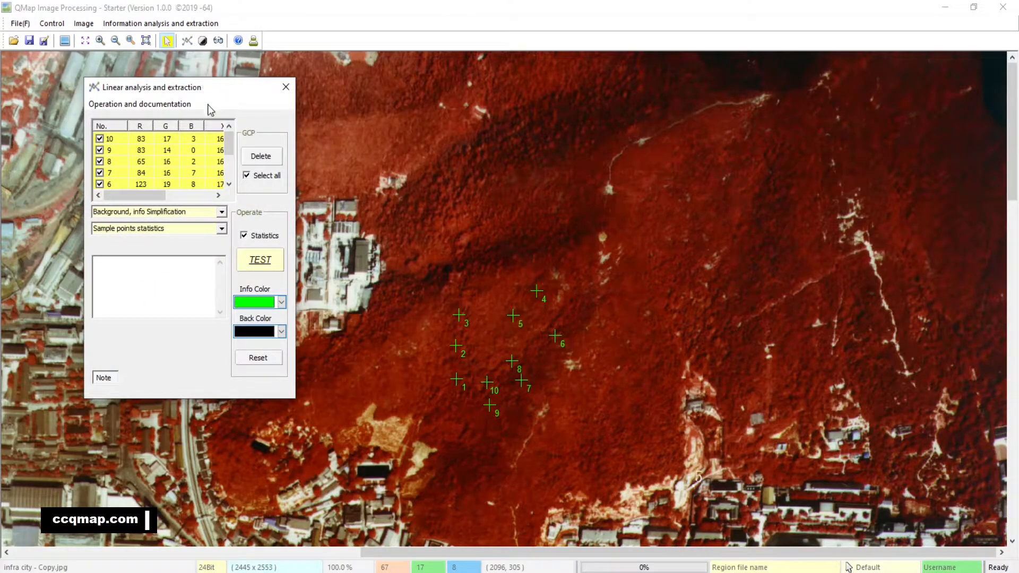
pyautogui.click(272, 266)
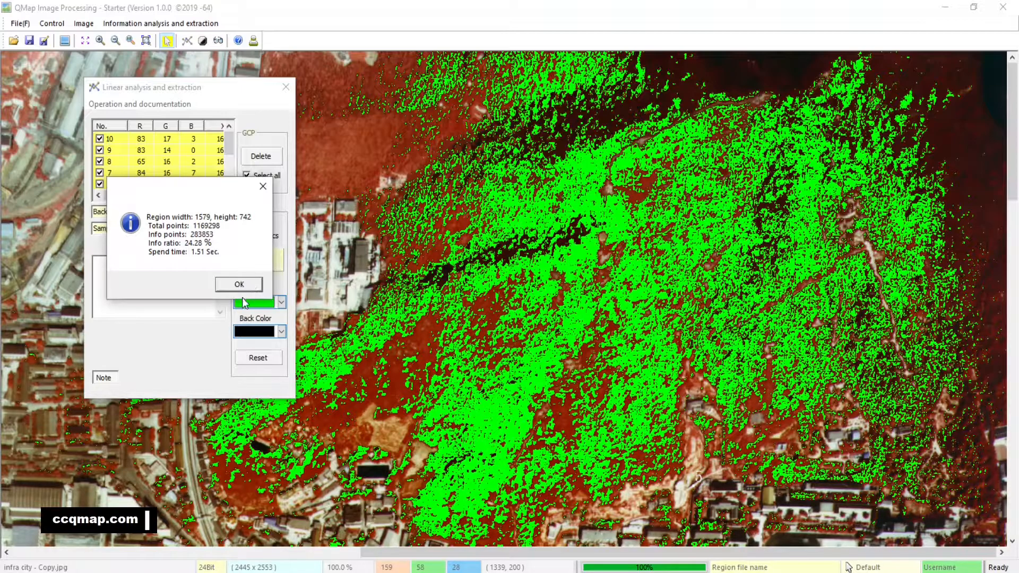
pyautogui.click(250, 286)
# Run the extraction test twice on the industrial district using the ten hillside sample points, dismissing each report.
pyautogui.moveTo(237, 92); pyautogui.dragTo(850, 89)
pyautogui.moveTo(134, 391); pyautogui.dragTo(480, 291)
pyautogui.moveTo(275, 338); pyautogui.dragTo(488, 306)
pyautogui.moveTo(810, 83); pyautogui.dragTo(861, 80)
pyautogui.moveTo(372, 269); pyautogui.dragTo(454, 431)
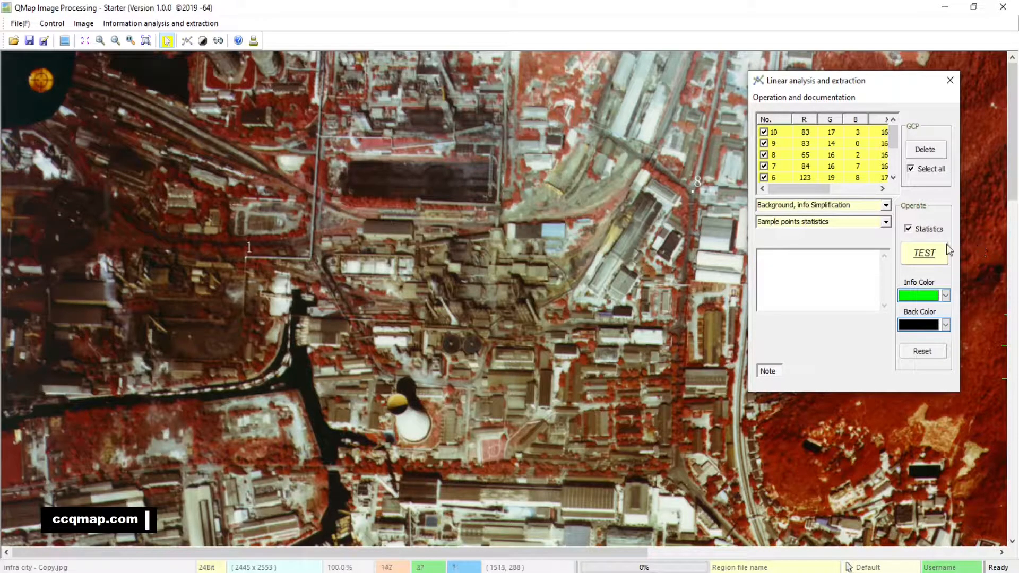
pyautogui.click(929, 256)
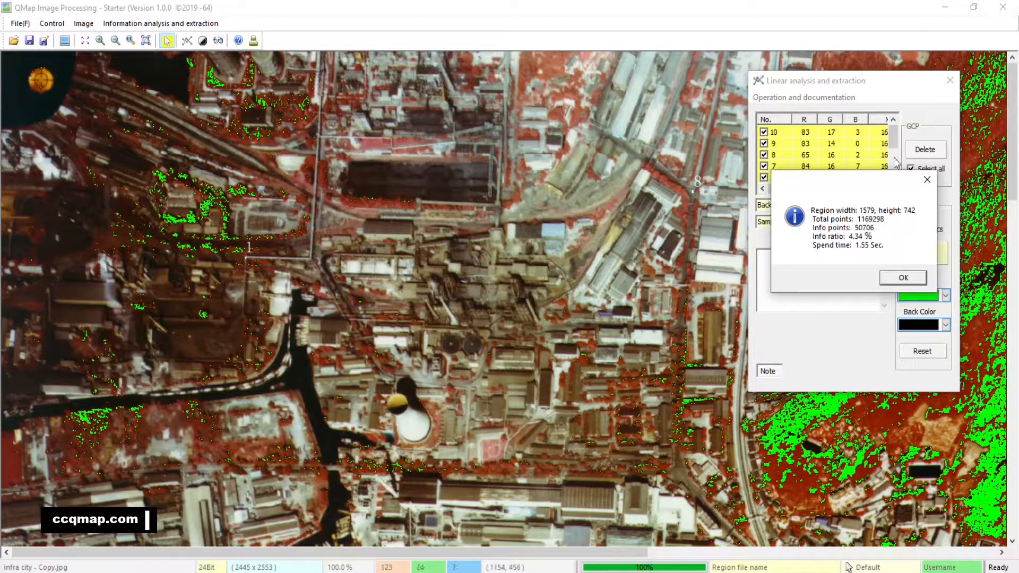
pyautogui.click(927, 180)
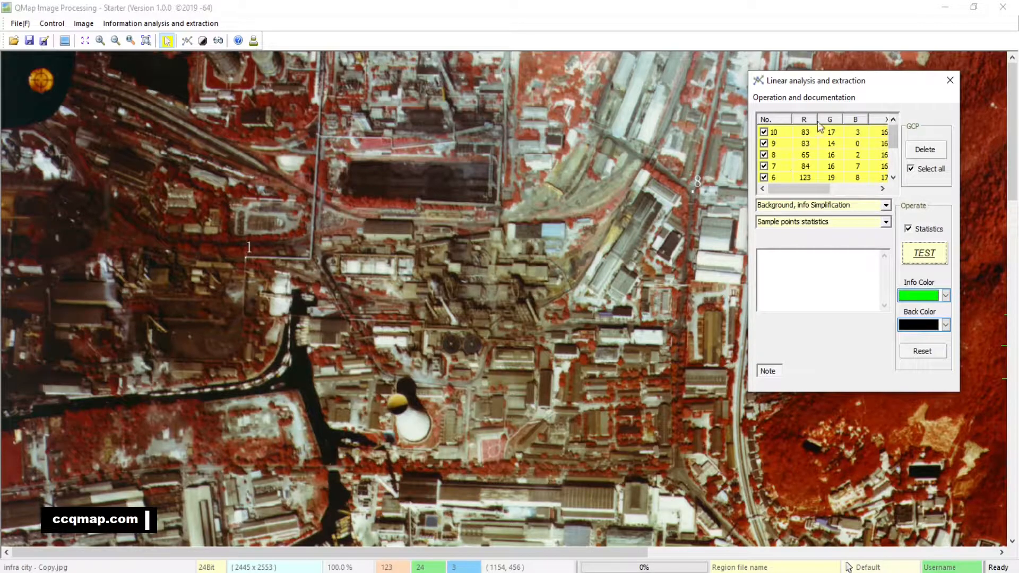
pyautogui.moveTo(894, 137)
pyautogui.mouseDown()
pyautogui.moveTo(895, 171)
pyautogui.moveTo(893, 135)
pyautogui.mouseUp()
pyautogui.click(911, 253)
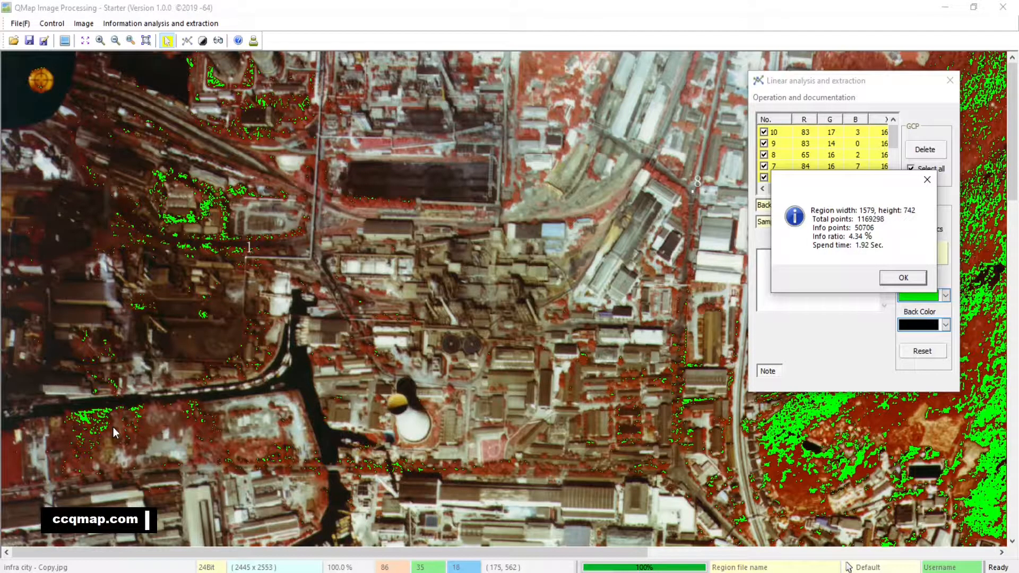
pyautogui.click(920, 279)
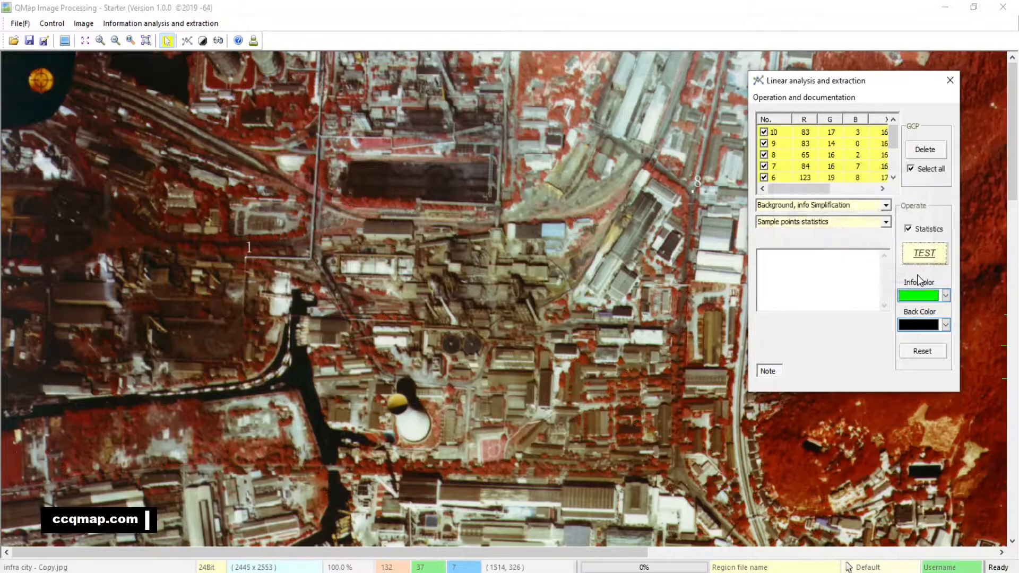
# Deselect all hillside sample points and place four new ones along the tree-lined street south of the white tank.
pyautogui.click(911, 169)
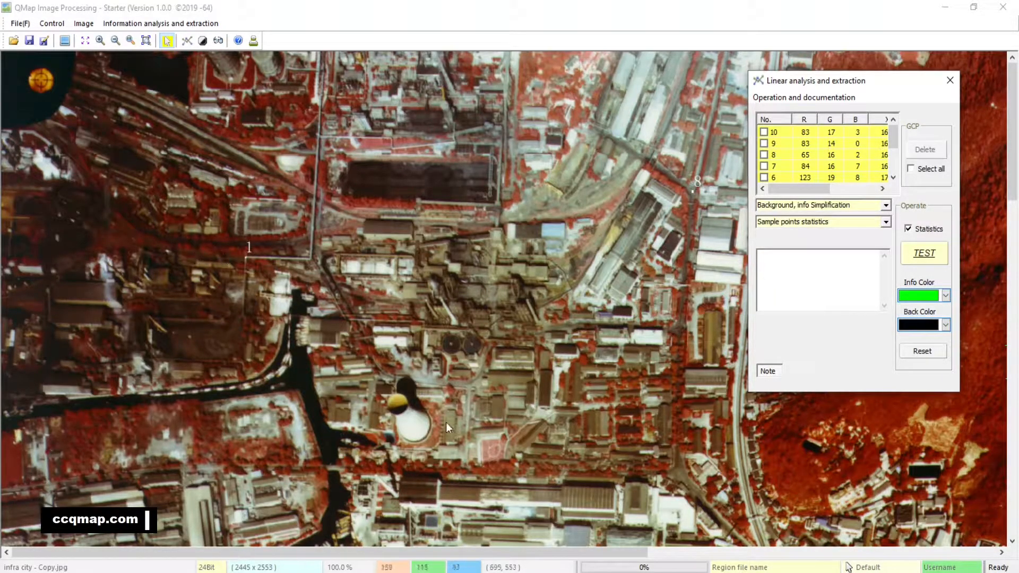
pyautogui.click(98, 41)
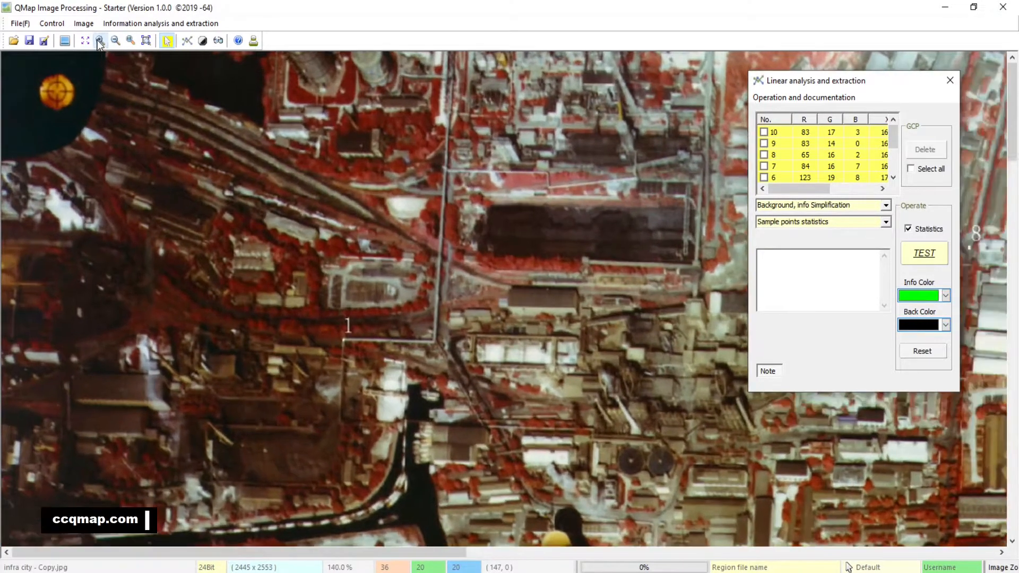
pyautogui.click(99, 42)
pyautogui.moveTo(679, 451); pyautogui.dragTo(351, 97)
pyautogui.moveTo(510, 192); pyautogui.dragTo(456, 286)
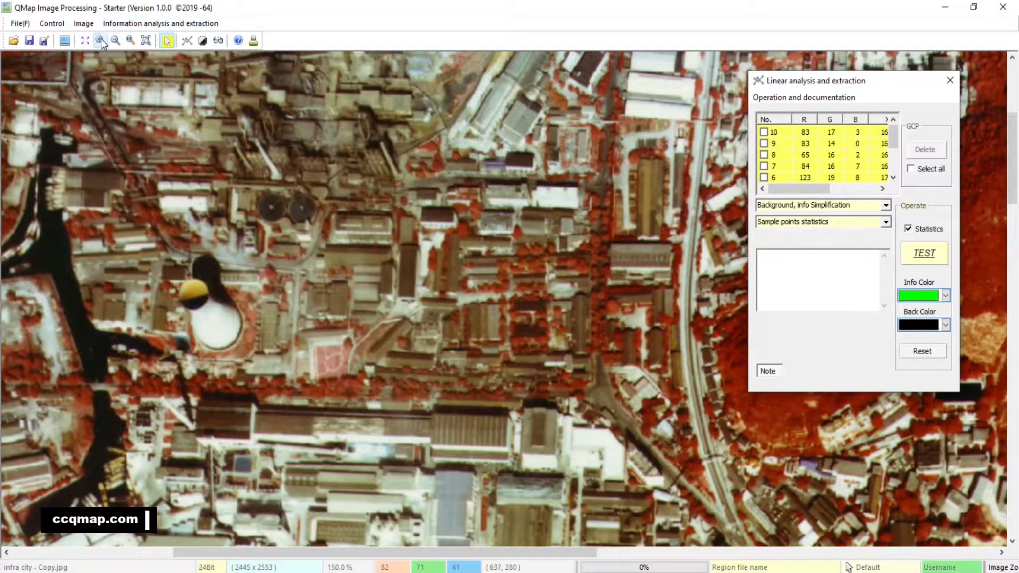
pyautogui.click(101, 40)
pyautogui.click(101, 40)
pyautogui.moveTo(549, 406); pyautogui.dragTo(377, 232)
pyautogui.click(361, 353)
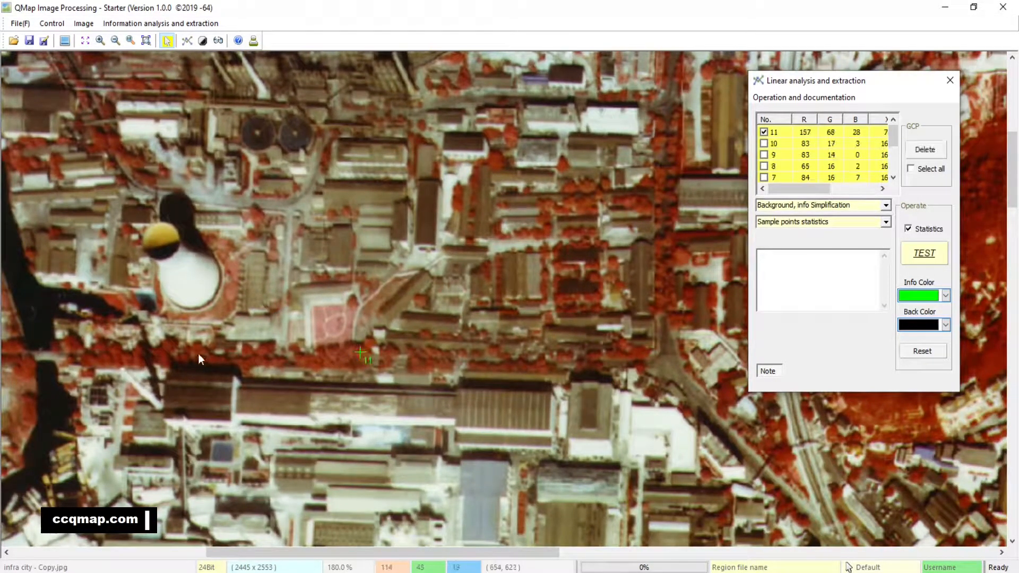
pyautogui.click(168, 346)
pyautogui.click(116, 358)
pyautogui.click(639, 354)
# Add three sample points on the street's western vegetation, on the west side of the dark canal.
pyautogui.hscroll(-5, 514, 390)
pyautogui.hscroll(-2, 513, 390)
pyautogui.click(508, 361)
pyautogui.click(415, 377)
pyautogui.click(570, 362)
# Add two sample points in the red vegetation patch at the western end of the canal and one beside the railway area.
pyautogui.scroll(1, 126, 358)
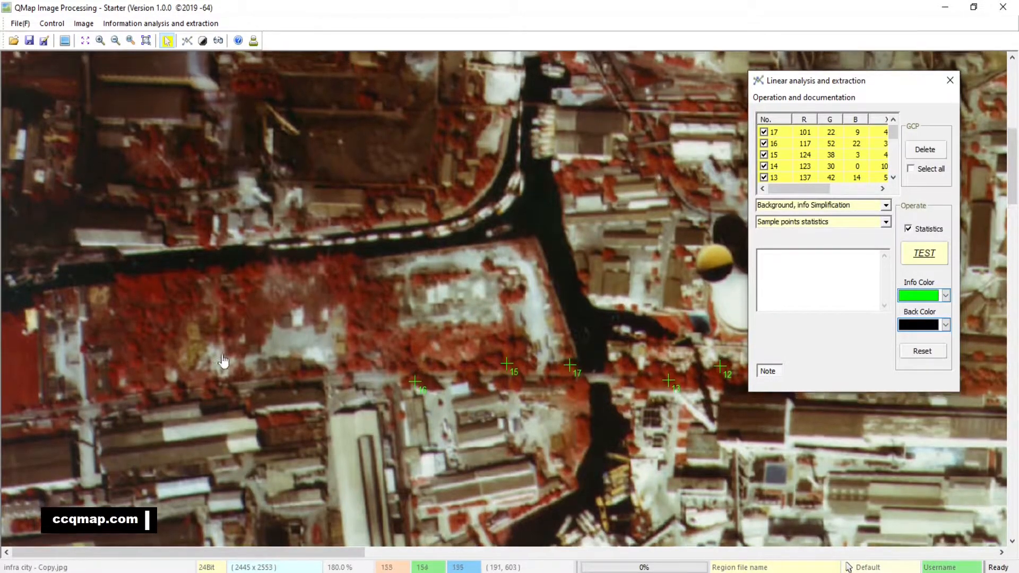
pyautogui.click(155, 311)
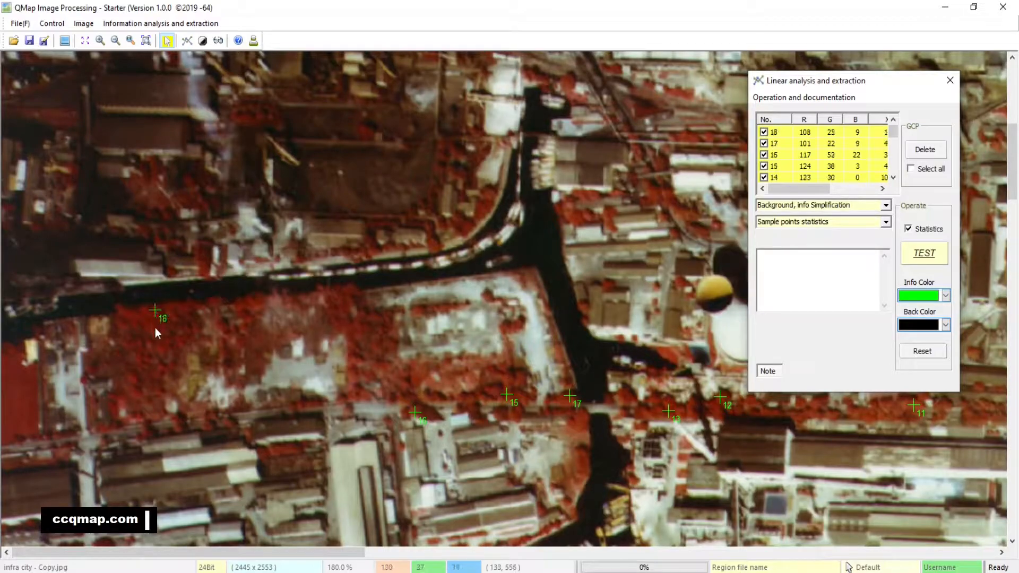
pyautogui.click(156, 329)
pyautogui.moveTo(384, 209); pyautogui.dragTo(390, 560)
pyautogui.click(432, 244)
pyautogui.moveTo(592, 460); pyautogui.dragTo(426, 177)
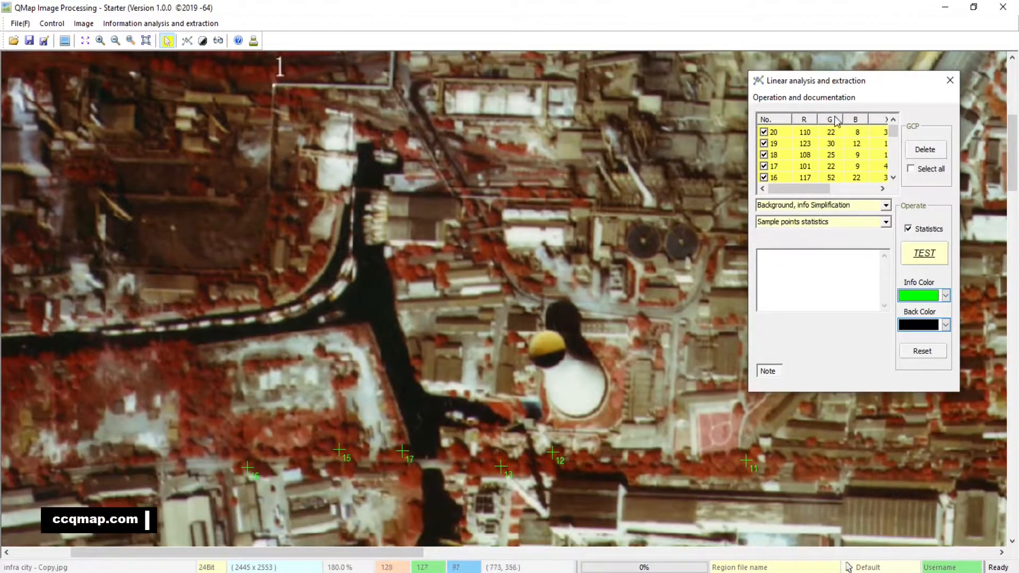
# Run the extraction test on the industrial district at 100% scale using only sample points 11 to 20, and dismiss the report.
pyautogui.moveTo(897, 139)
pyautogui.mouseDown()
pyautogui.moveTo(893, 162)
pyautogui.moveTo(896, 132)
pyautogui.mouseUp()
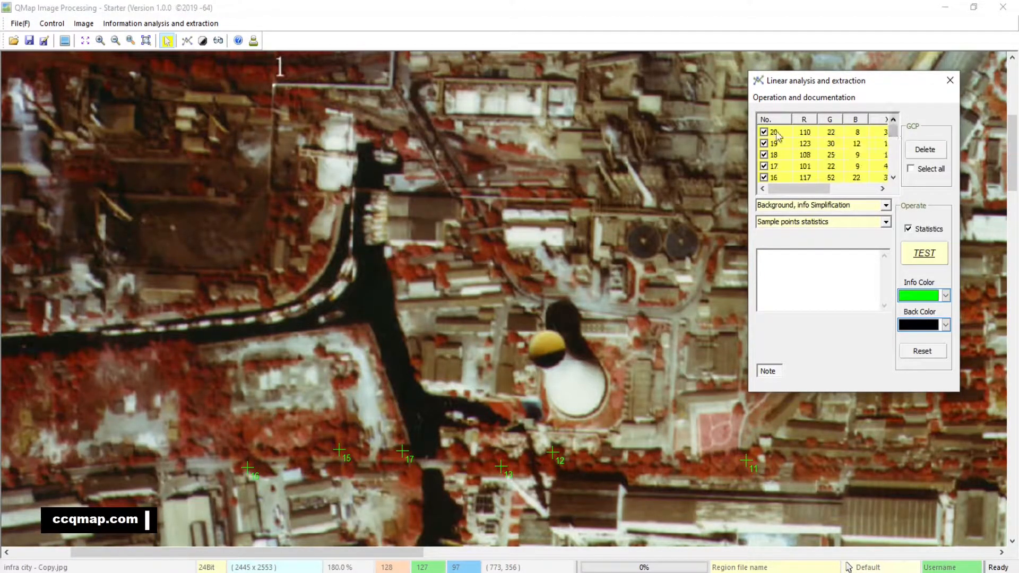
pyautogui.moveTo(614, 287); pyautogui.dragTo(709, 216)
pyautogui.moveTo(520, 231); pyautogui.dragTo(495, 272)
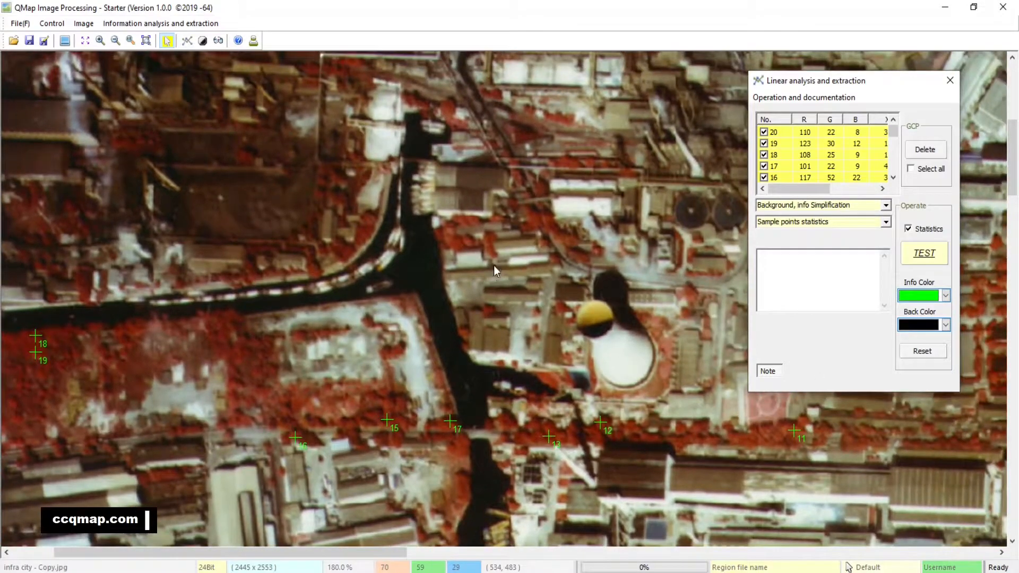
pyautogui.click(146, 41)
pyautogui.click(130, 41)
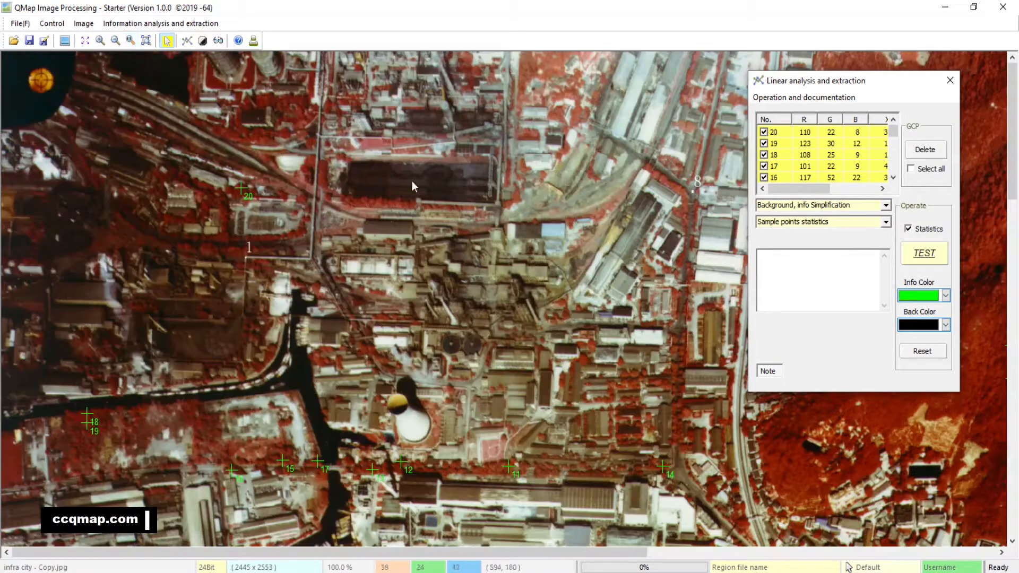
pyautogui.scroll(-1, 500, 189)
pyautogui.scroll(-1, 500, 189)
pyautogui.scroll(1, 512, 159)
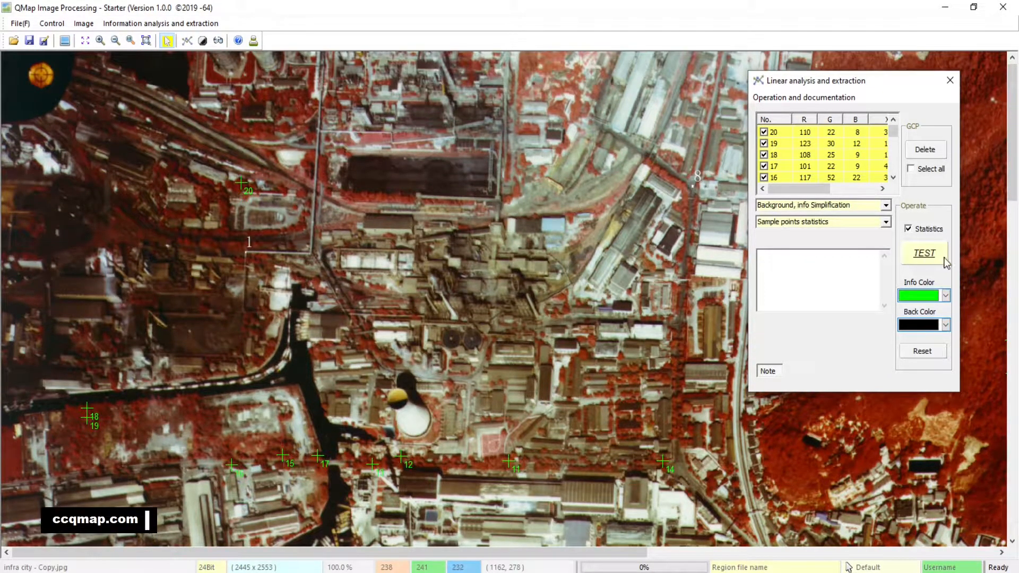
pyautogui.click(932, 257)
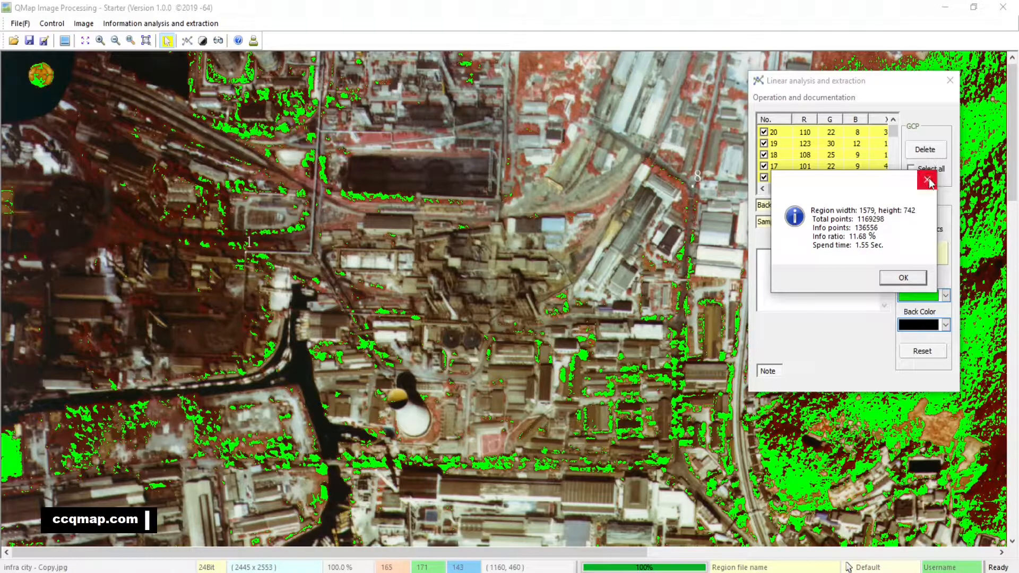
pyautogui.click(919, 279)
# Run the extraction test on the red hillside using only the urban sample points 11 to 20, and dismiss the report.
pyautogui.moveTo(898, 90); pyautogui.dragTo(415, 115)
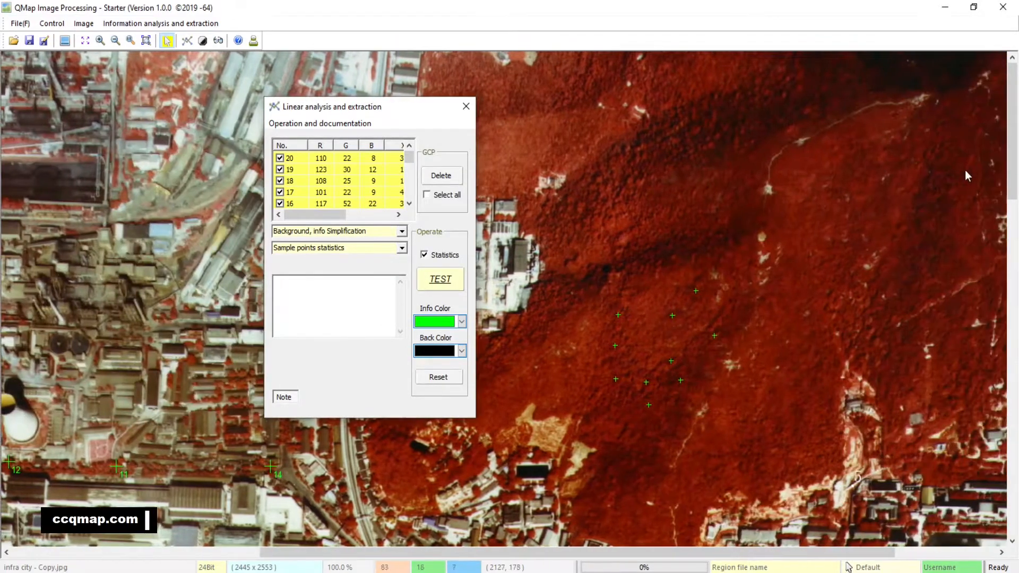
pyautogui.moveTo(964, 171); pyautogui.dragTo(805, 212)
pyautogui.moveTo(415, 104); pyautogui.dragTo(219, 74)
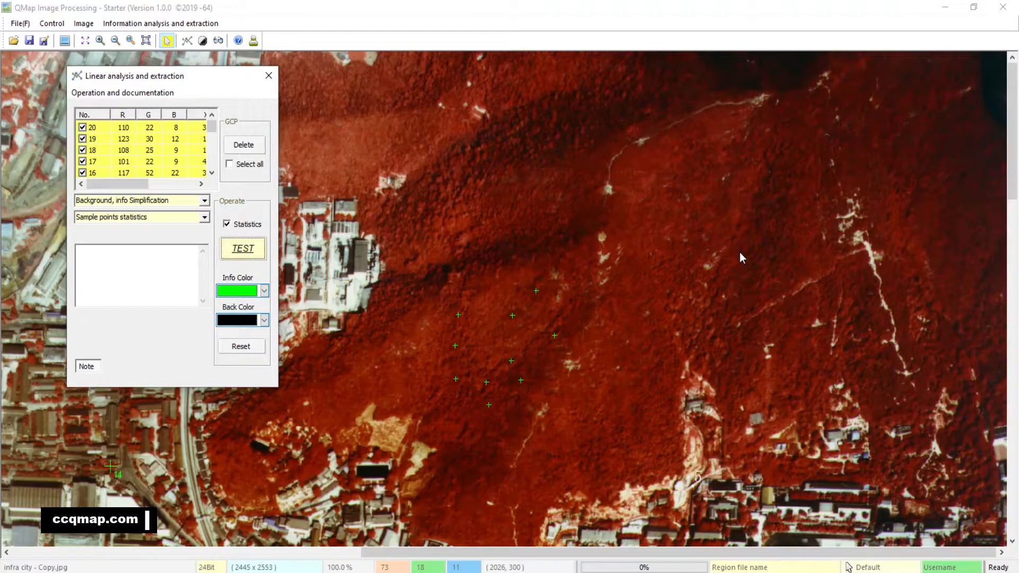
pyautogui.moveTo(211, 127)
pyautogui.mouseDown()
pyautogui.moveTo(211, 149)
pyautogui.moveTo(211, 126)
pyautogui.mouseUp()
pyautogui.click(249, 253)
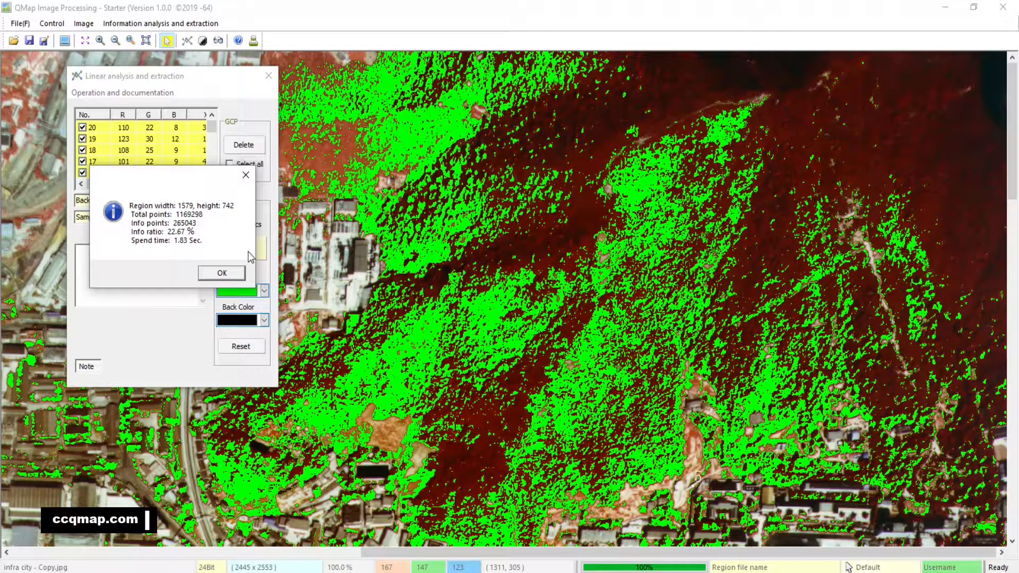
pyautogui.click(245, 175)
# Close the current analysis and start a new Linear analysis and extraction over the farmland with the dark ponds.
pyautogui.click(269, 76)
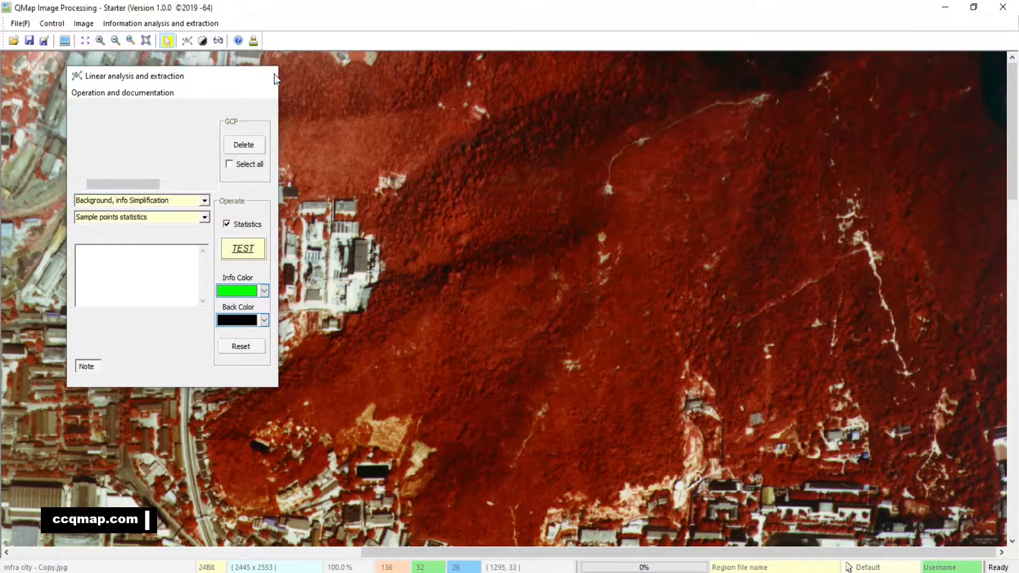
pyautogui.moveTo(232, 380); pyautogui.dragTo(421, 294)
pyautogui.moveTo(227, 498); pyautogui.dragTo(366, 247)
pyautogui.moveTo(328, 481); pyautogui.dragTo(382, 319)
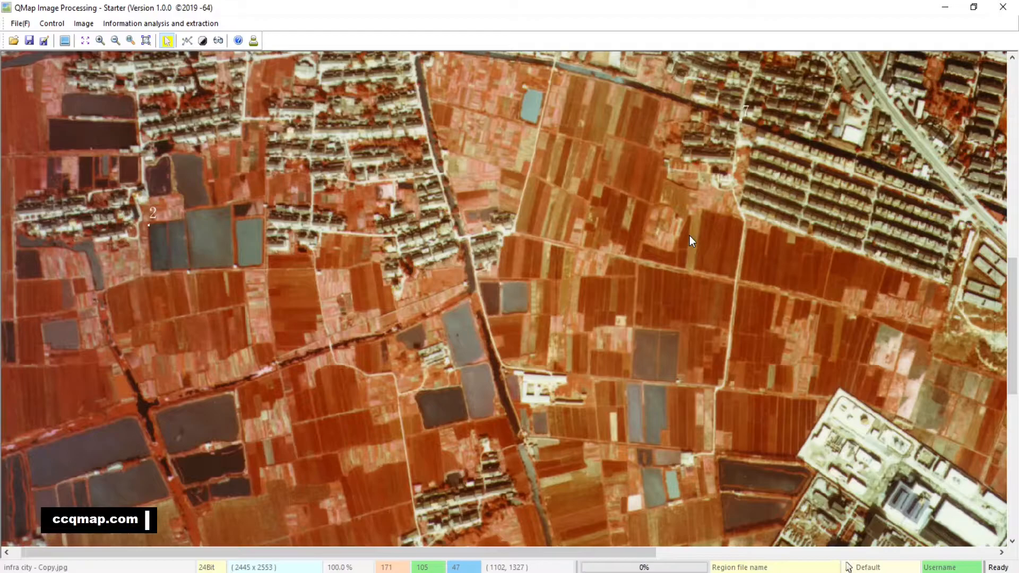
pyautogui.click(186, 41)
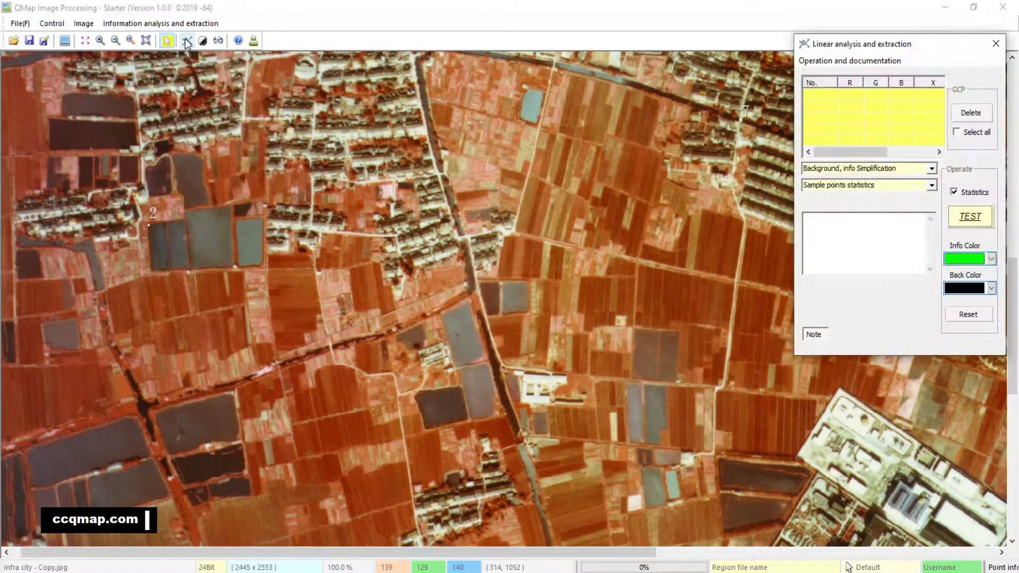
# Add two sample points on the light brown strip beside the dark red field west of the vertical road, at 125% scale.
pyautogui.moveTo(686, 252); pyautogui.dragTo(645, 238)
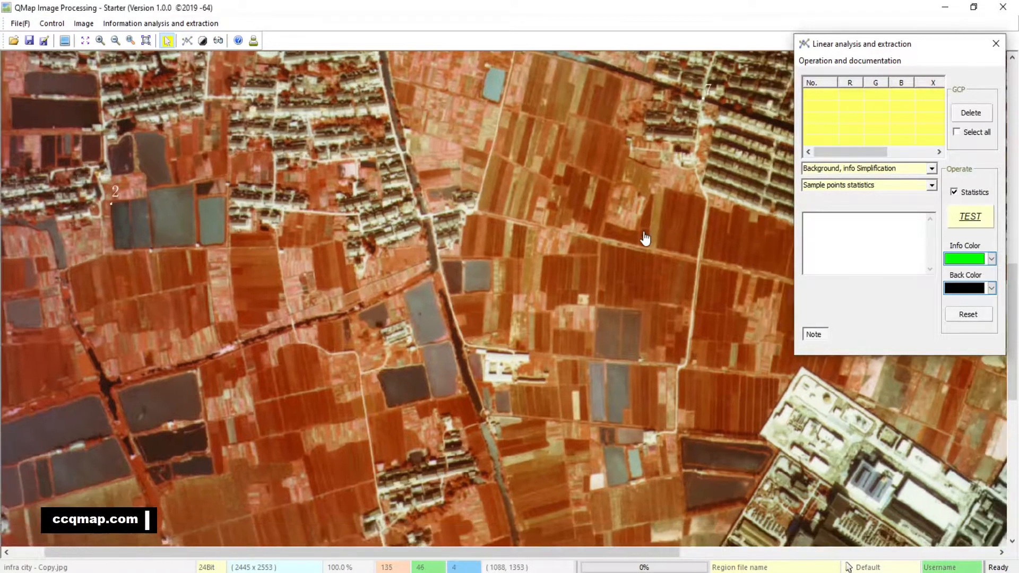
pyautogui.click(103, 42)
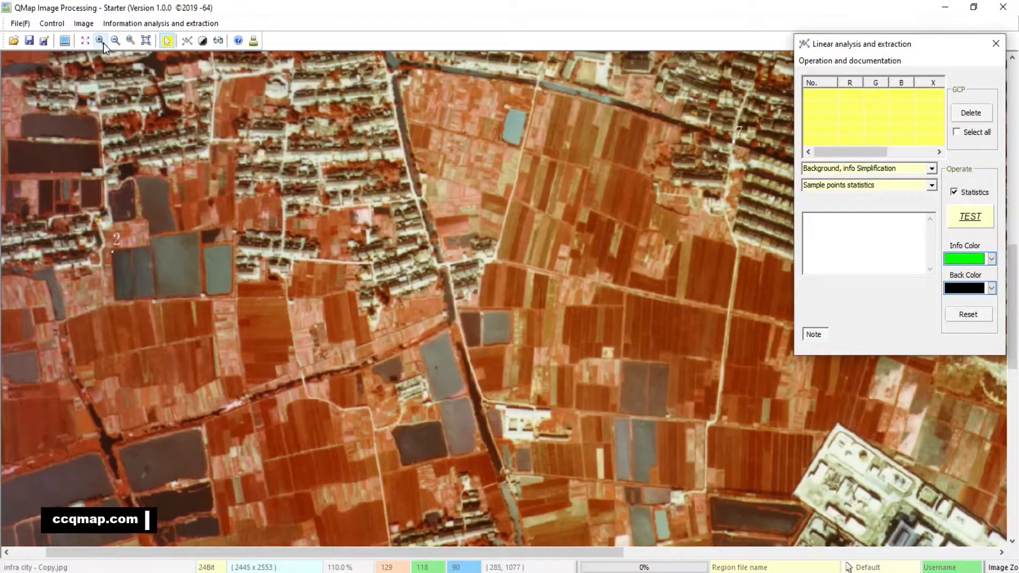
pyautogui.click(103, 44)
pyautogui.moveTo(693, 447); pyautogui.dragTo(475, 213)
pyautogui.click(610, 200)
pyautogui.click(607, 228)
# Add six more sample points on the olive-brown field strips between the canal and the first two points.
pyautogui.click(451, 240)
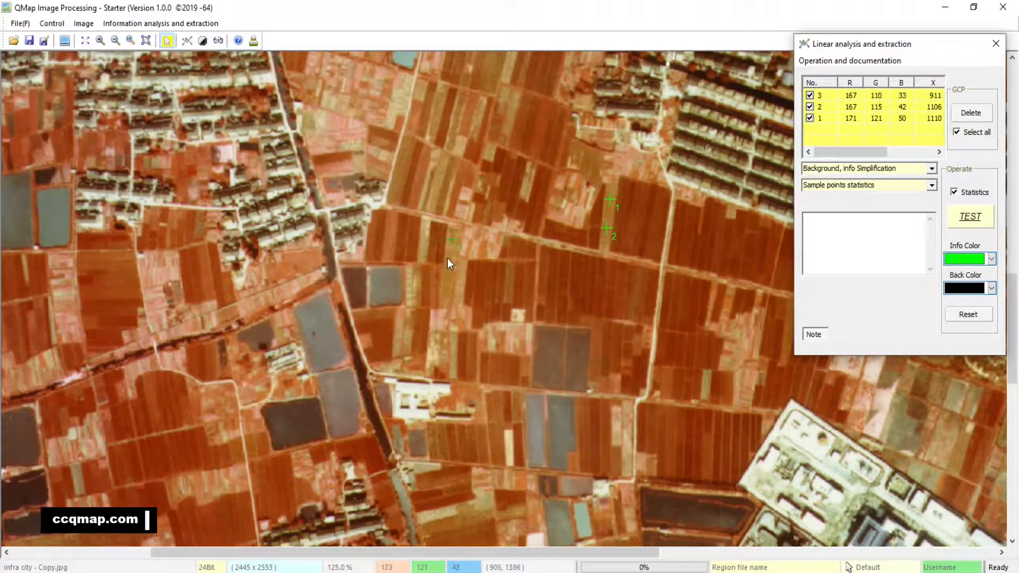
pyautogui.click(447, 278)
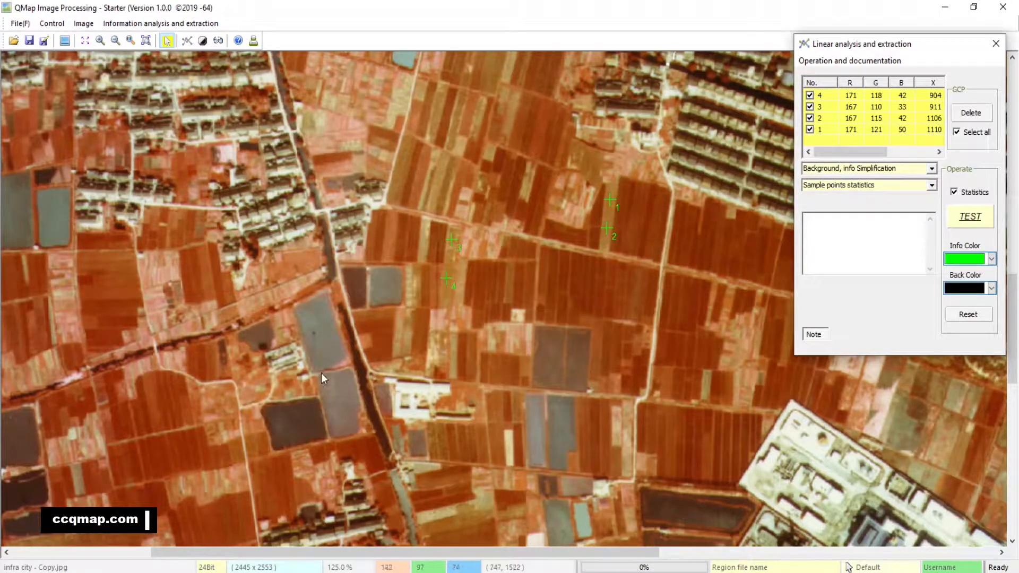
pyautogui.click(439, 178)
pyautogui.click(443, 198)
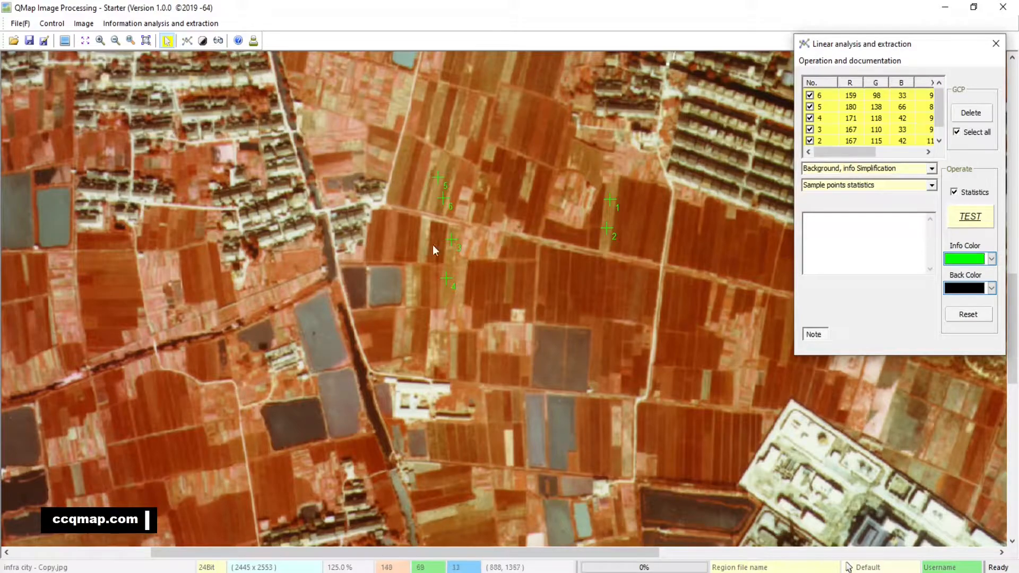
pyautogui.click(486, 79)
pyautogui.click(400, 173)
# Add three sample points on the olive-brown fields south of the dark ponds, east of the red ditch.
pyautogui.moveTo(277, 348); pyautogui.dragTo(450, 215)
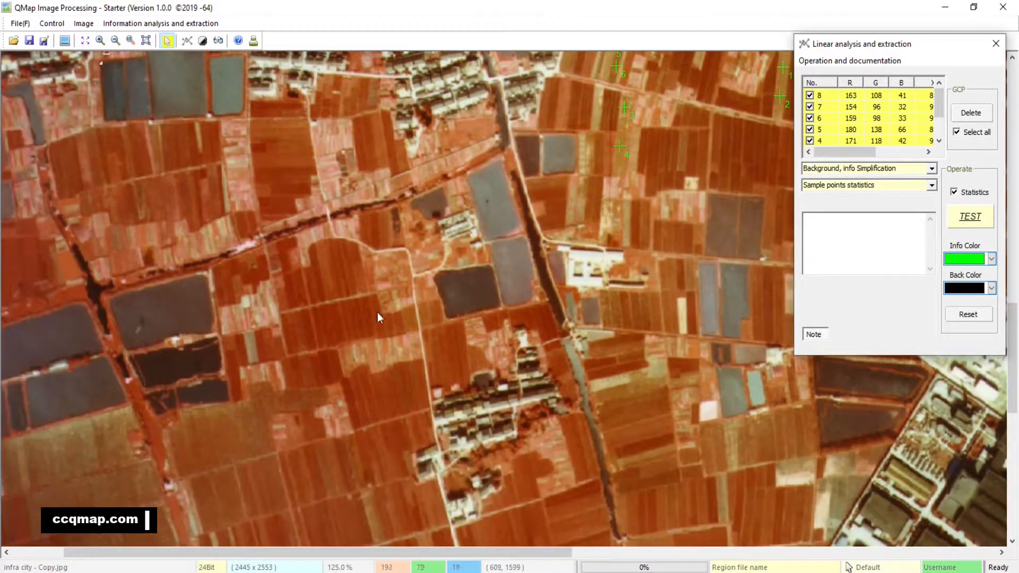
pyautogui.click(269, 415)
pyautogui.moveTo(263, 416); pyautogui.dragTo(266, 326)
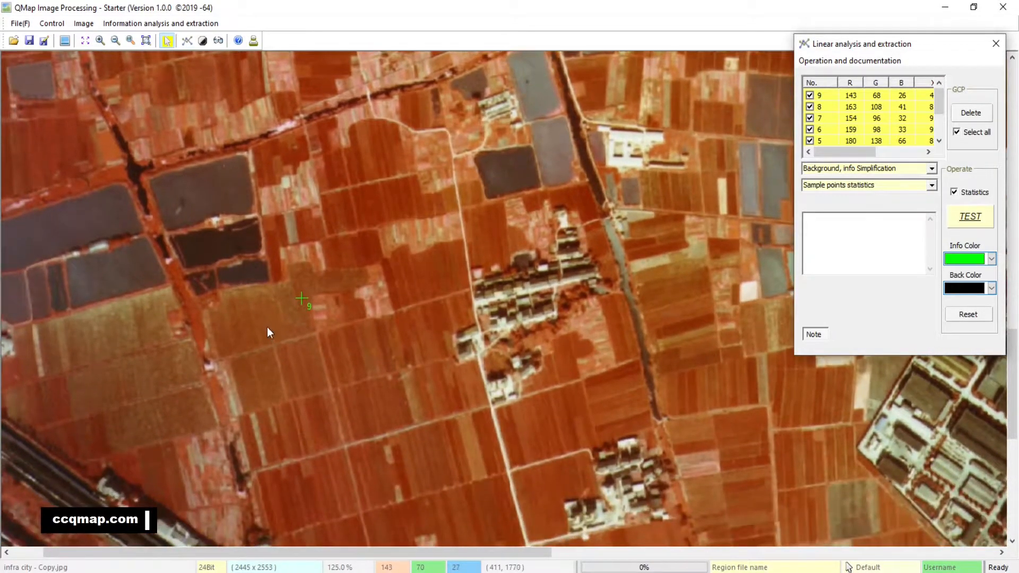
pyautogui.click(238, 317)
pyautogui.click(264, 378)
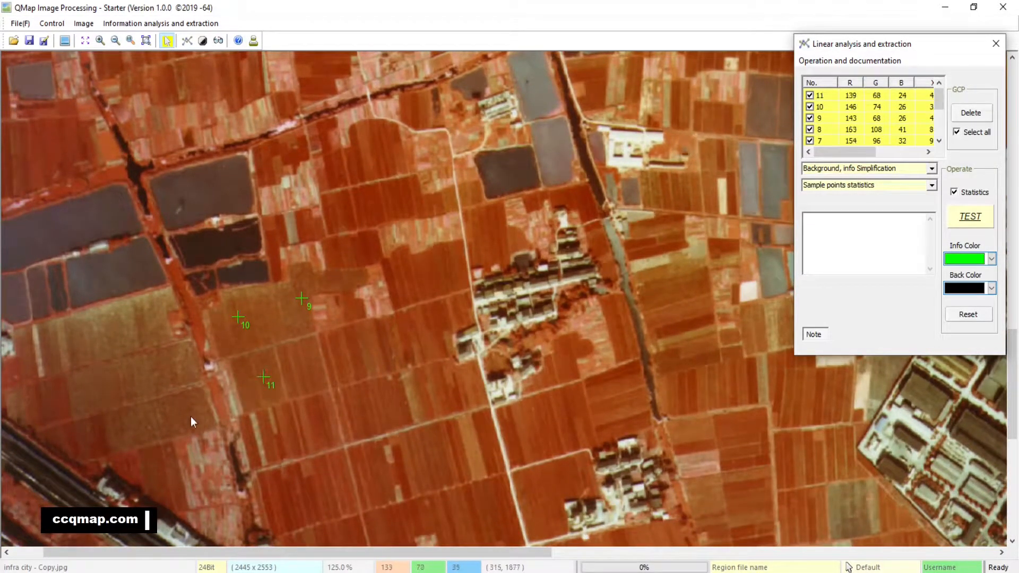
# Add five sample points on the olive fields west of the red ditch and one between points 9 and 10.
pyautogui.click(195, 410)
pyautogui.click(145, 416)
pyautogui.click(92, 391)
pyautogui.click(117, 333)
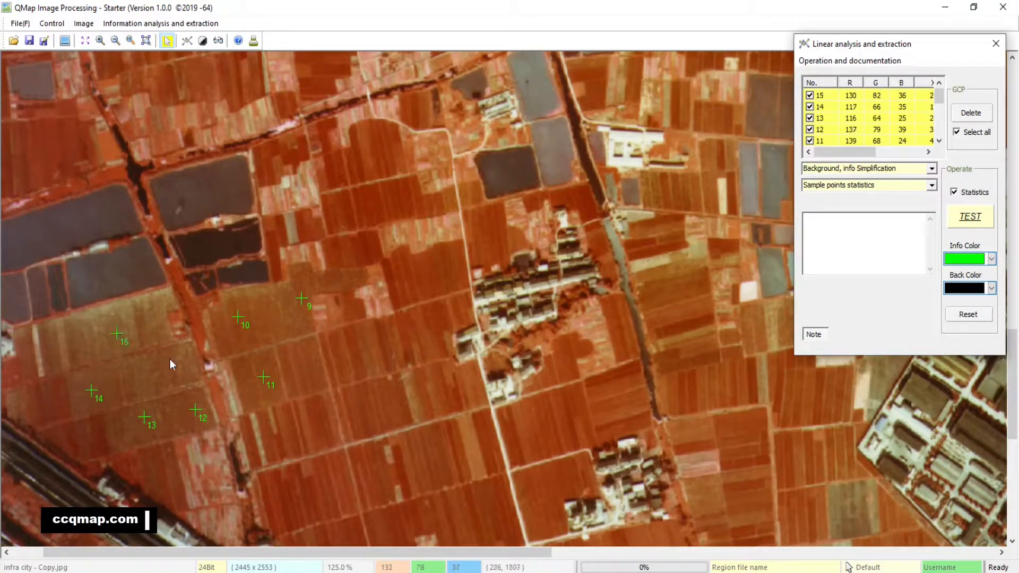
pyautogui.click(182, 364)
pyautogui.click(270, 320)
# Run the extraction test on the farmland with the dark ponds at 110% scale using all 17 sample points, and dismiss the report.
pyautogui.moveTo(605, 243); pyautogui.dragTo(509, 399)
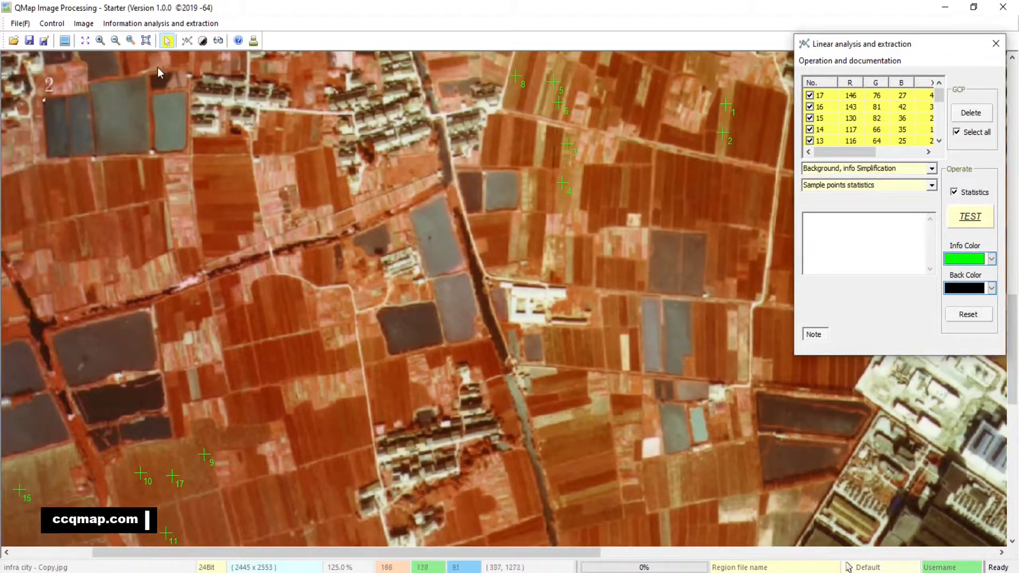
pyautogui.click(115, 41)
pyautogui.click(116, 42)
pyautogui.moveTo(237, 179); pyautogui.dragTo(304, 313)
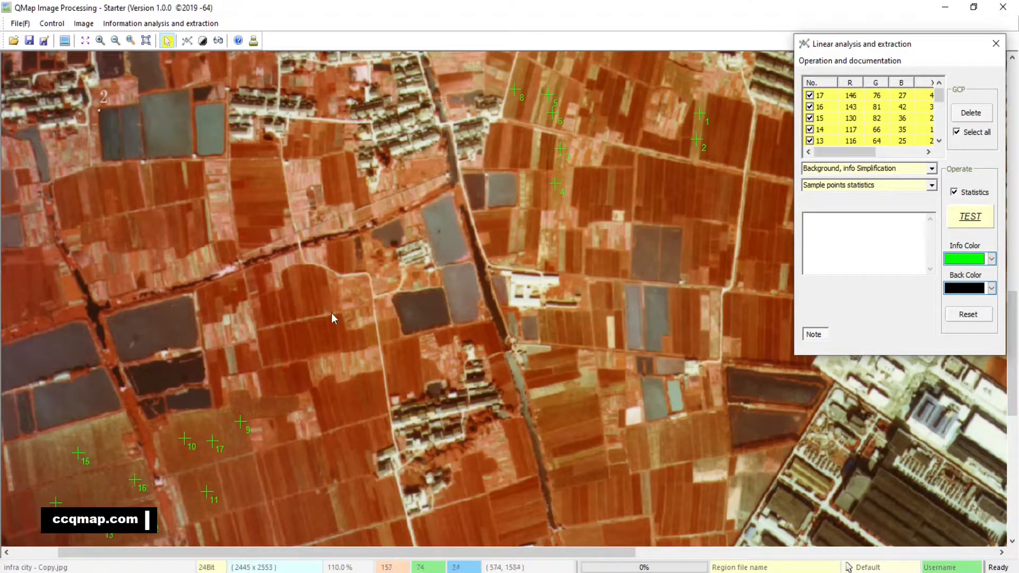
pyautogui.click(975, 223)
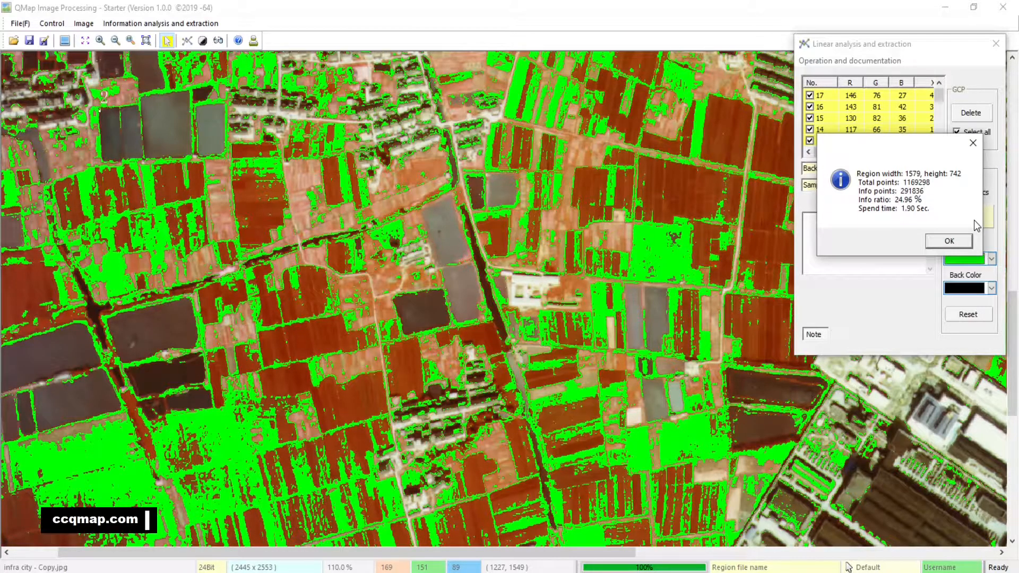
pyautogui.click(950, 241)
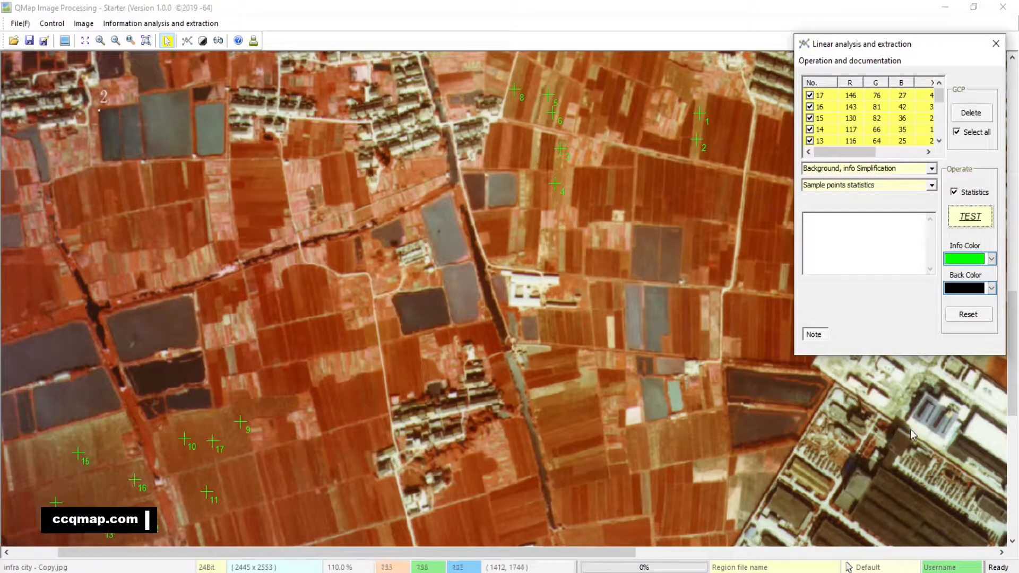
# Run the same extraction test on the area around the industrial compound and the wide river, and dismiss the report.
pyautogui.moveTo(901, 431); pyautogui.dragTo(495, 443)
pyautogui.moveTo(924, 444); pyautogui.dragTo(573, 413)
pyautogui.moveTo(687, 431); pyautogui.dragTo(613, 127)
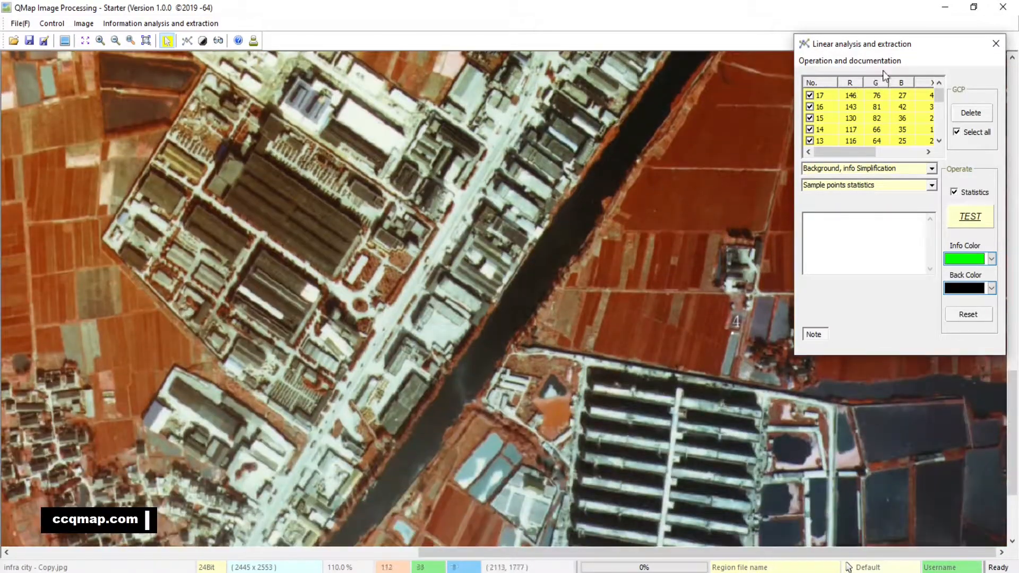
pyautogui.moveTo(923, 40); pyautogui.dragTo(335, 100)
pyautogui.scroll(3, 615, 117)
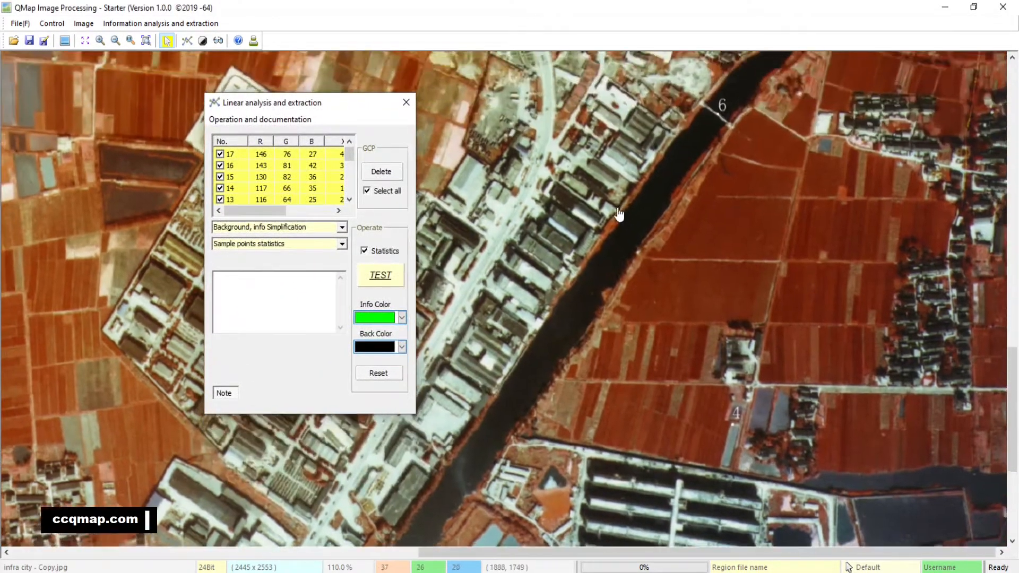
pyautogui.click(389, 280)
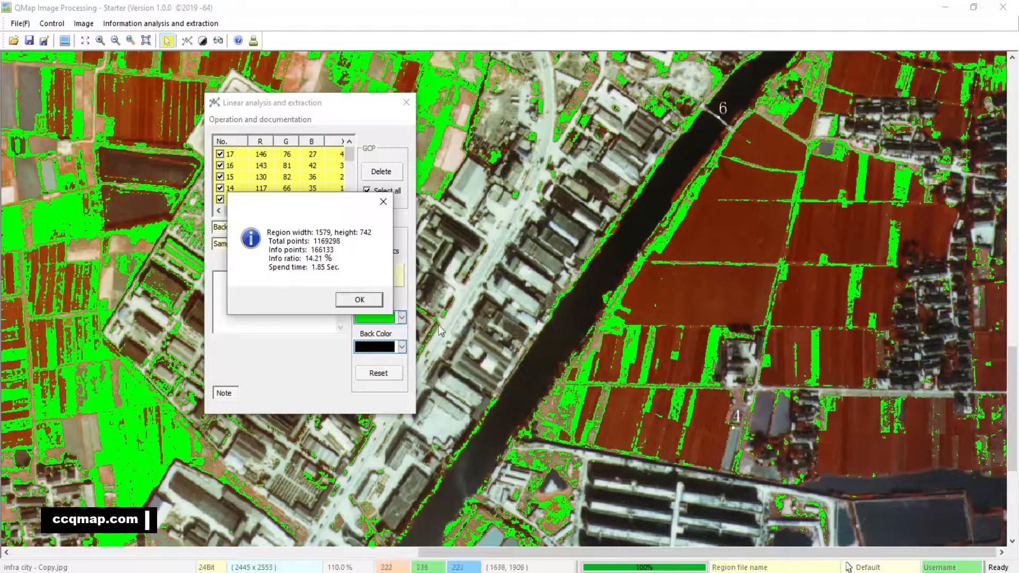
pyautogui.click(360, 299)
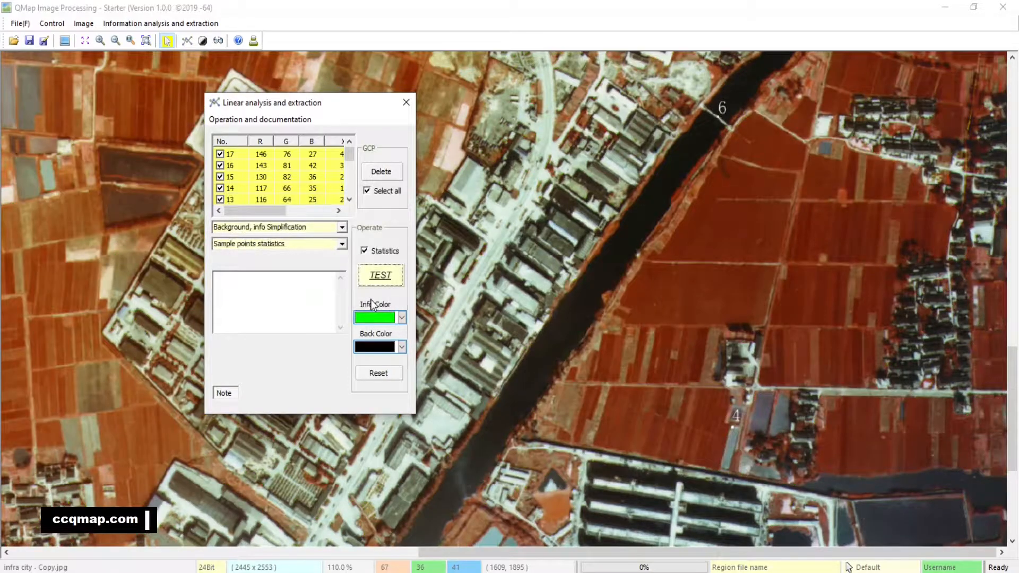
# Switch the output mode to No background, info Extraction, rerun the test on the river area, and dismiss the report.
pyautogui.click(343, 226)
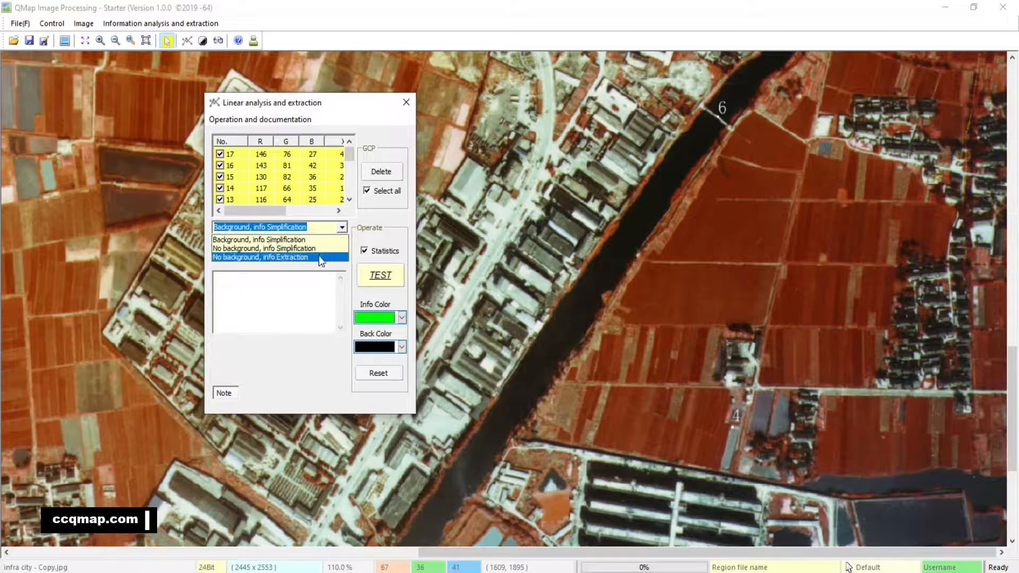
pyautogui.click(318, 257)
pyautogui.click(387, 275)
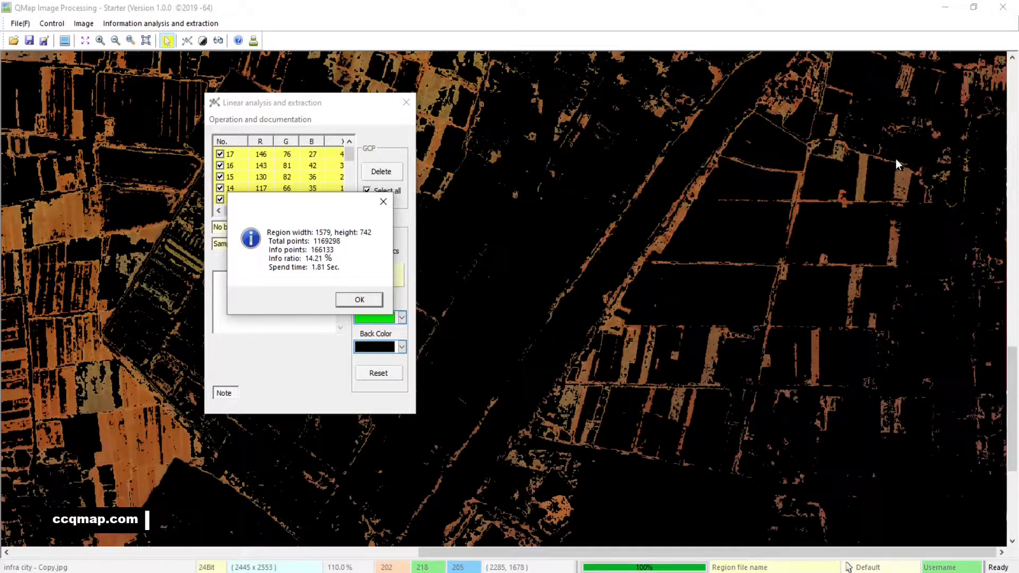
pyautogui.click(359, 299)
# Move the analysis dialog clear of the picture and fit the full image in the window.
pyautogui.moveTo(337, 107); pyautogui.dragTo(909, 76)
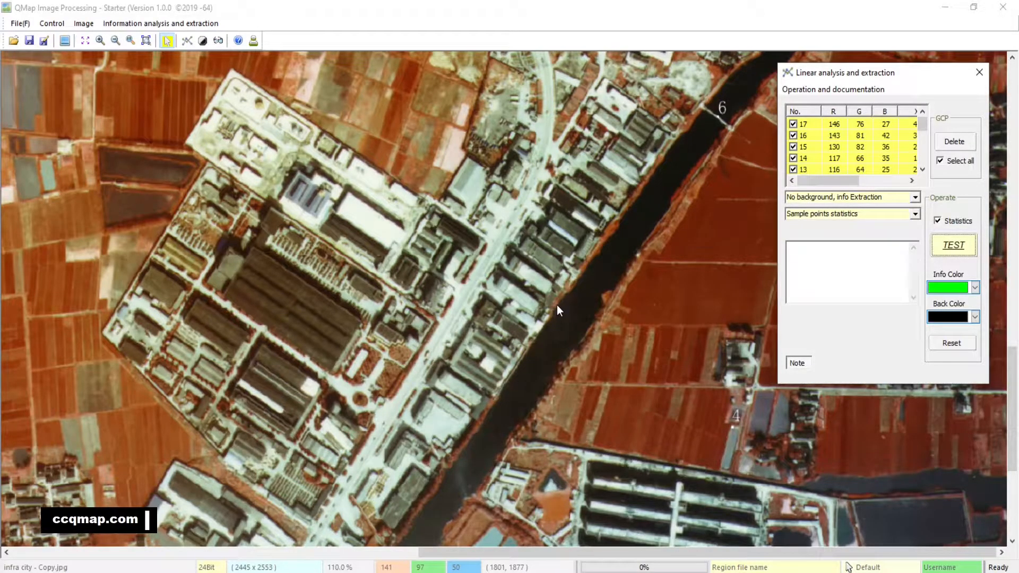
pyautogui.click(146, 42)
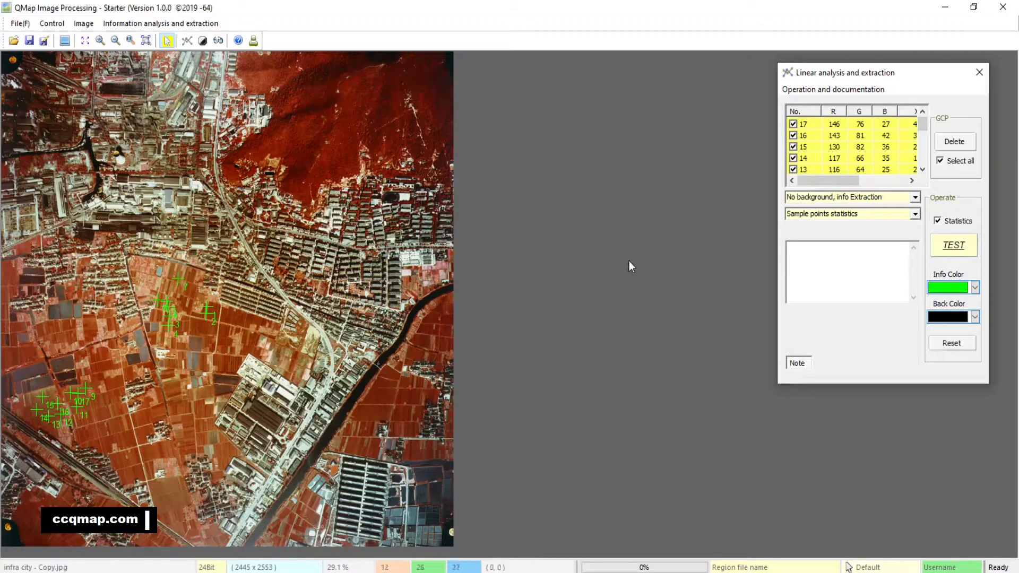